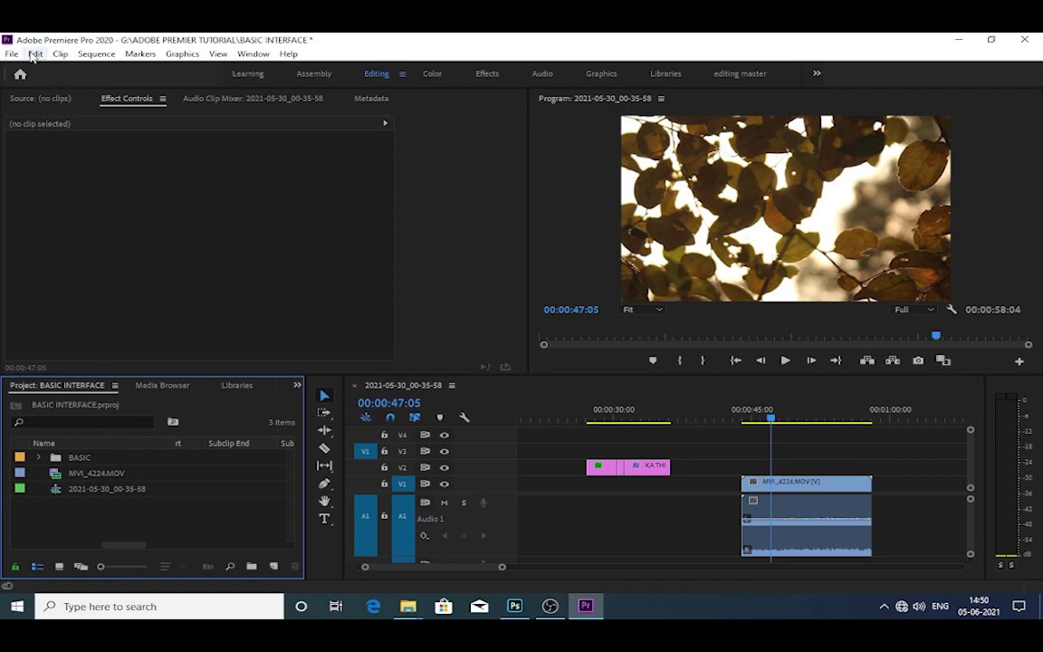
Create a new legacy title named Title 14 at 1152 × 720, 30.00 fps and square pixels
click(12, 53)
mouse_move(32, 71)
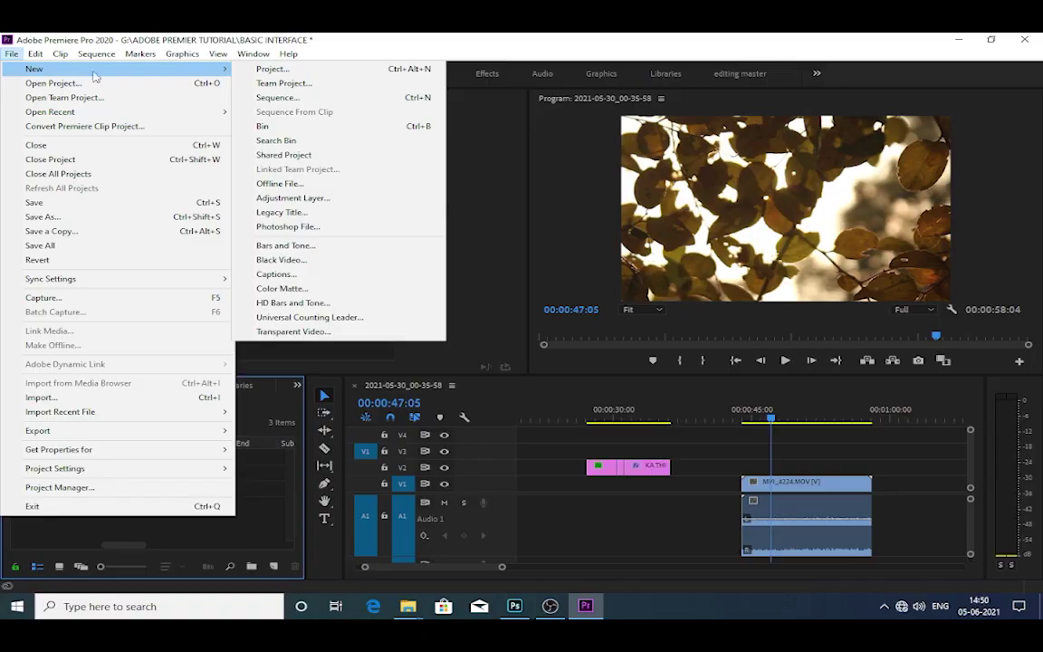
click(306, 212)
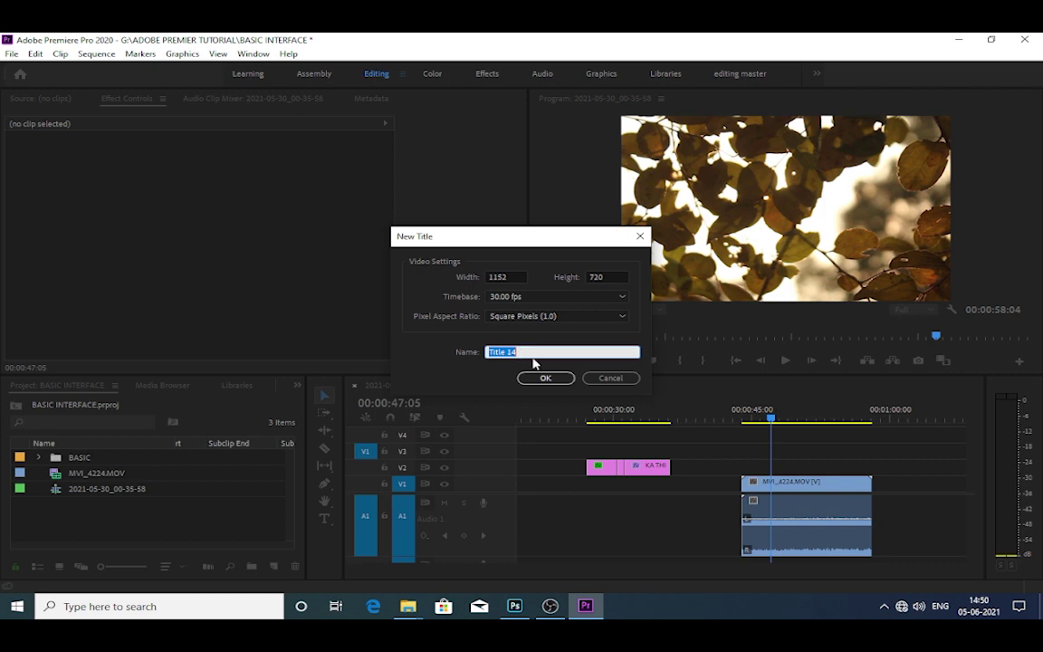
click(545, 379)
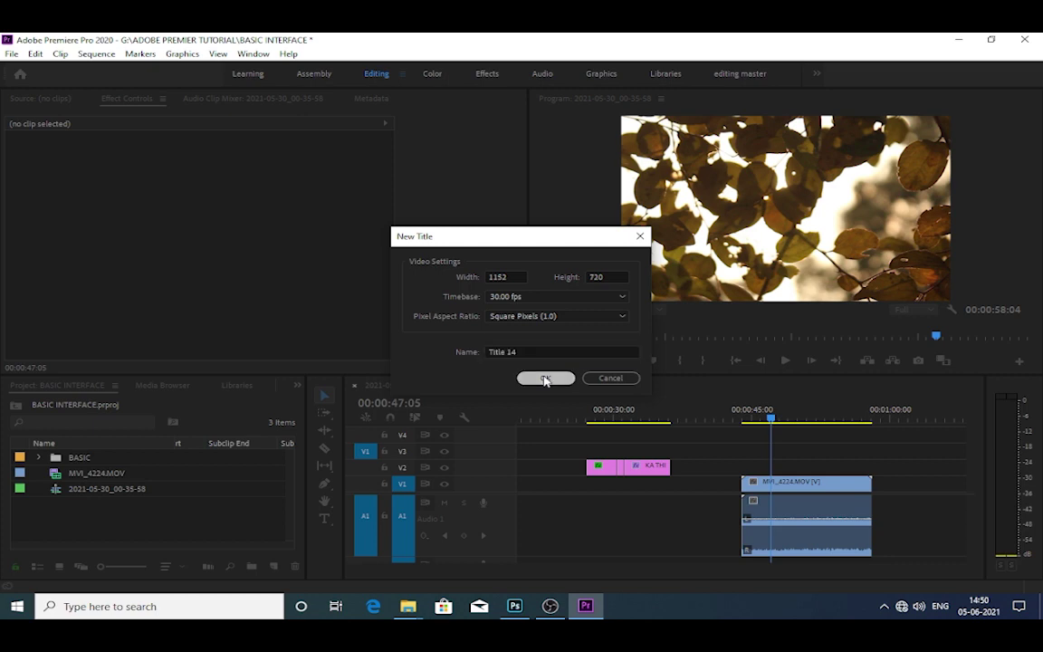
click(545, 379)
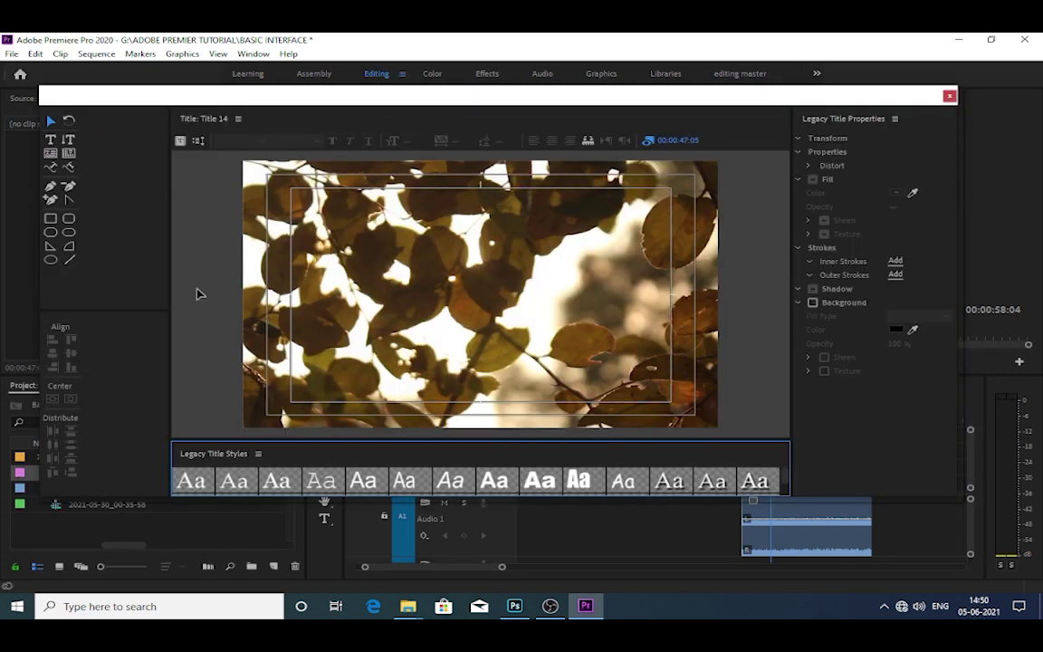
Add horizontal text reading "TITLE" near the centre of the title frame
click(51, 141)
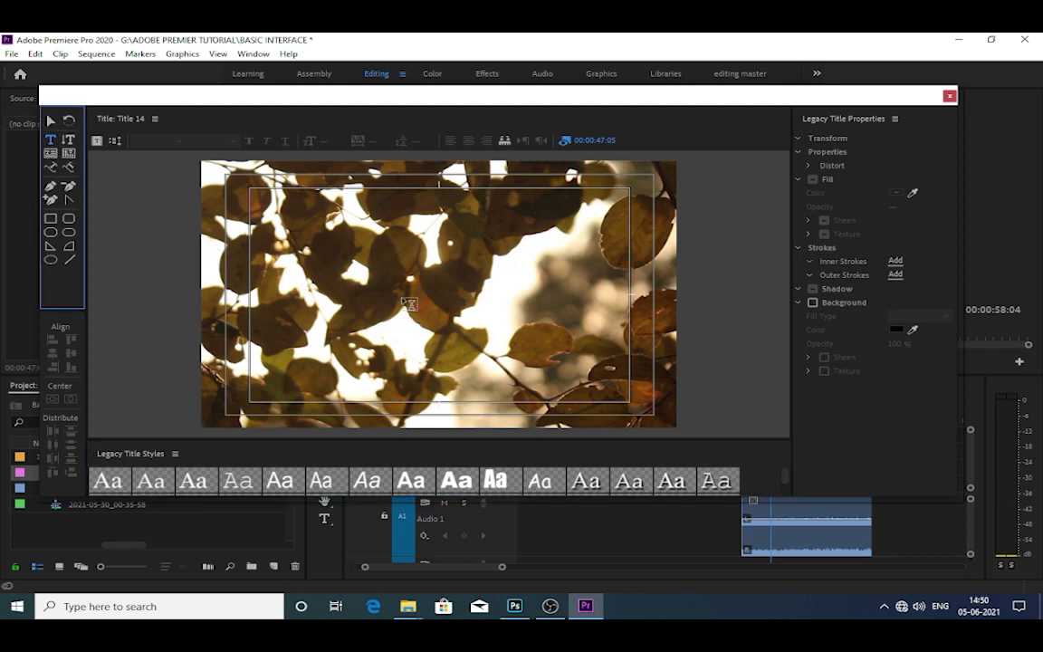
click(388, 282)
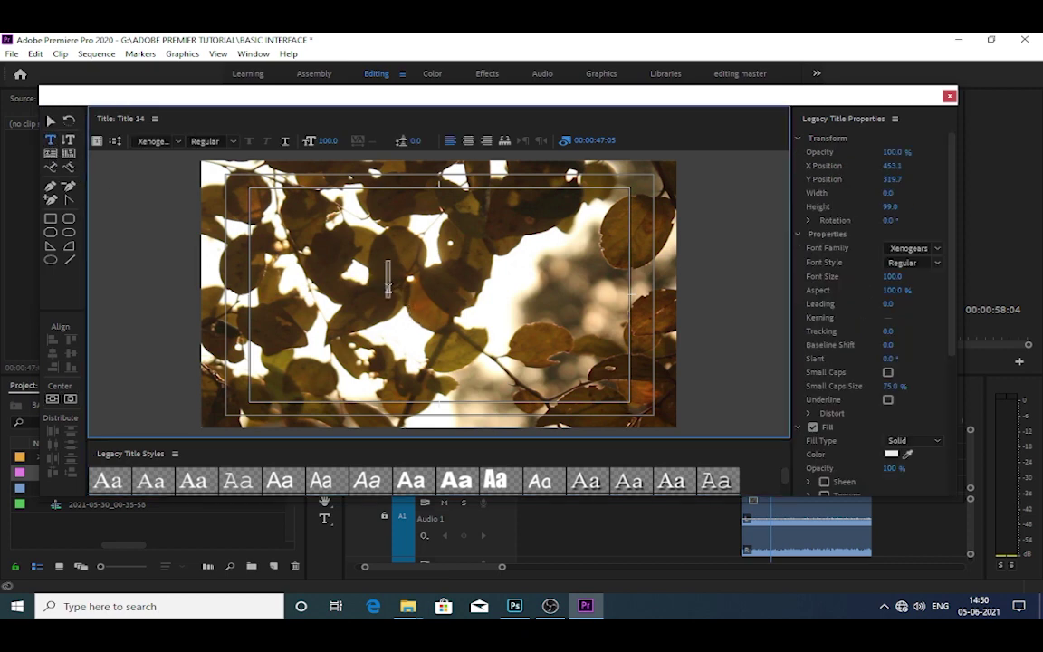
text(Till)
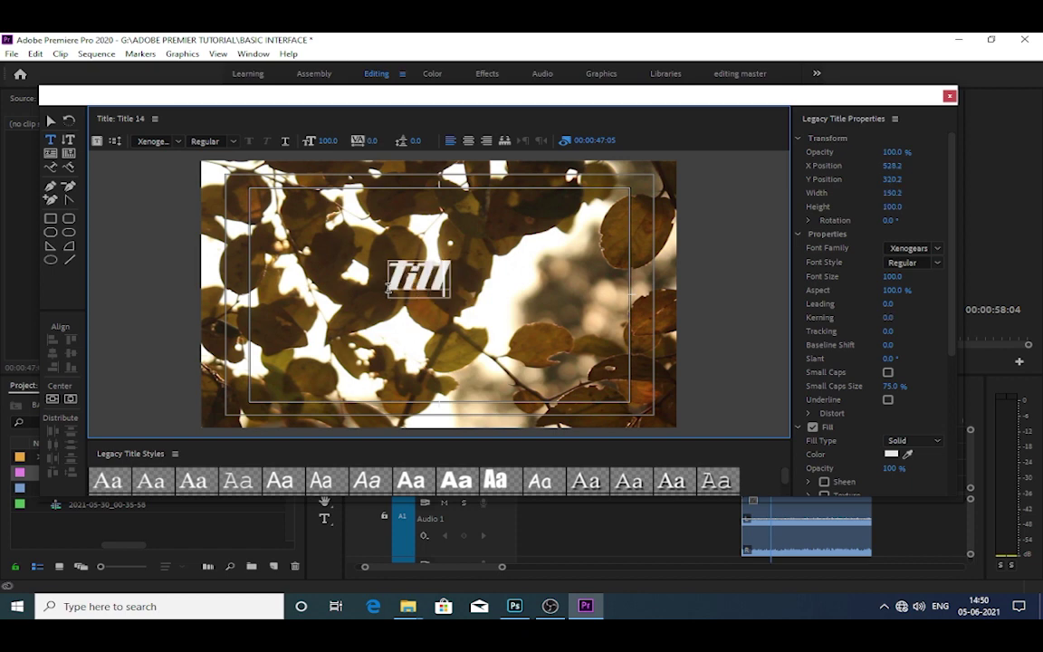
text(e)
key(BackSpace)
key(BackSpace)
key(BackSpace)
key(BackSpace)
key(BackSpace)
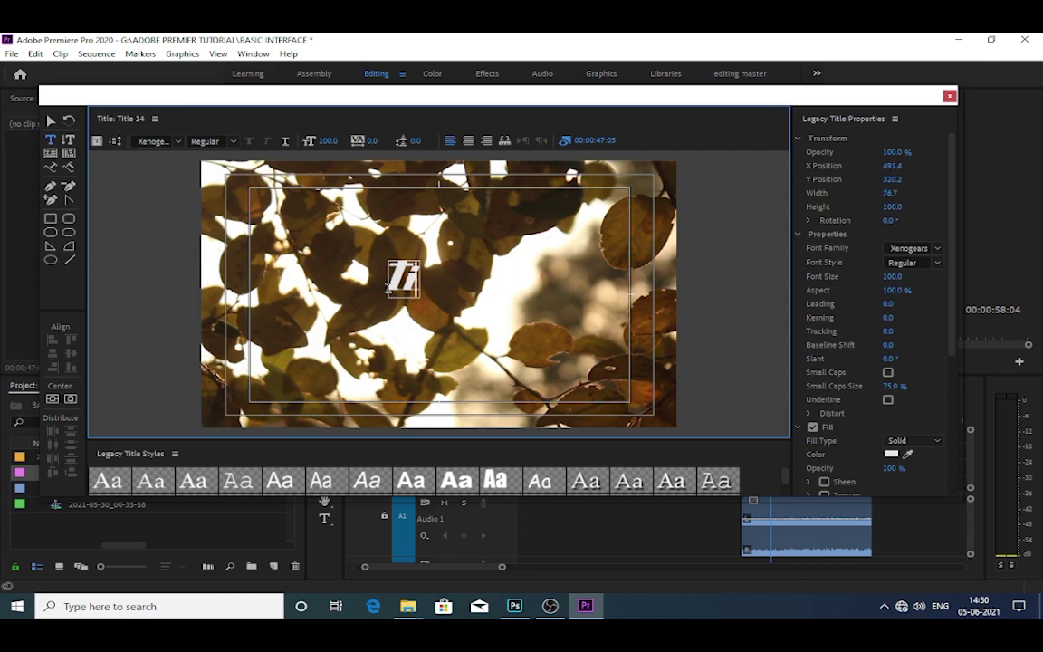
text(Tit)
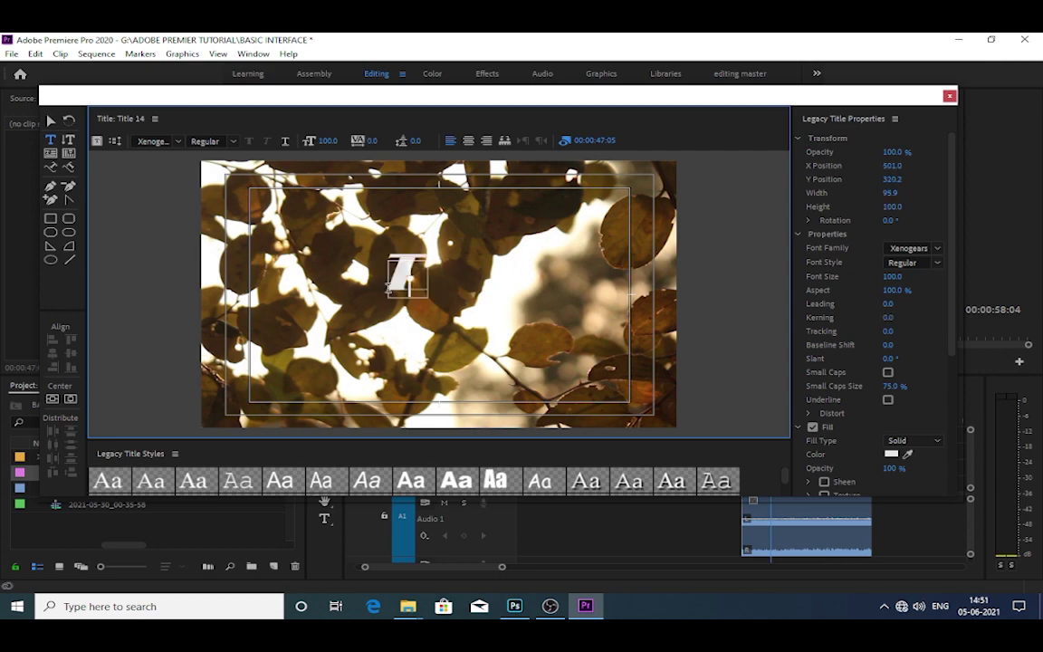
text(l)
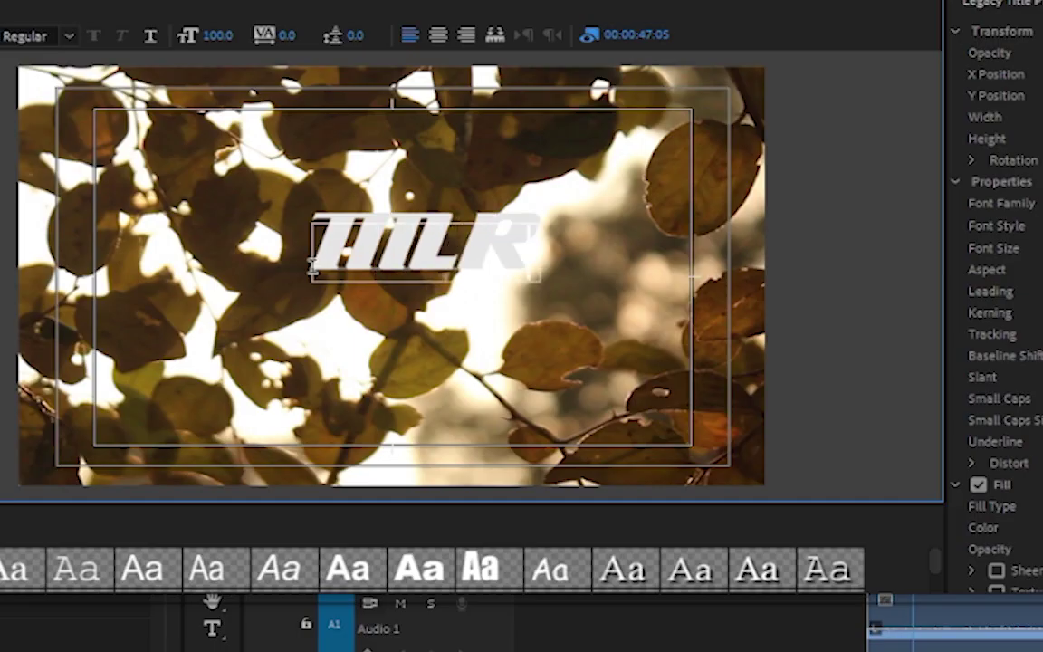
text(e)
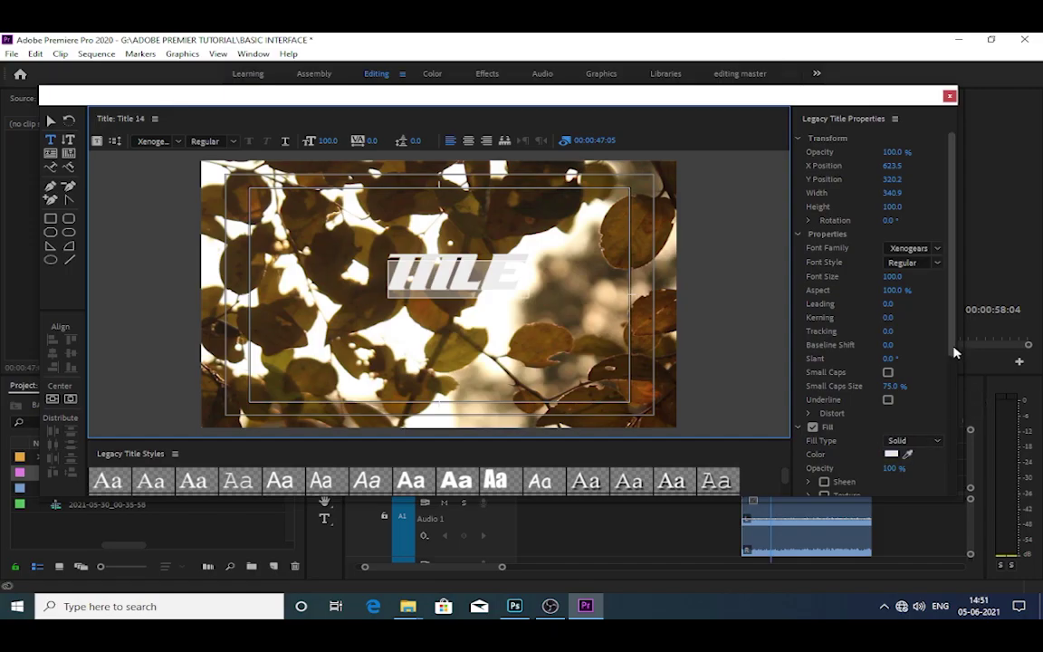
Enlarge the title window and set the text's solid fill colour to white, FFFFFF
scroll(1042, 466, down, 4)
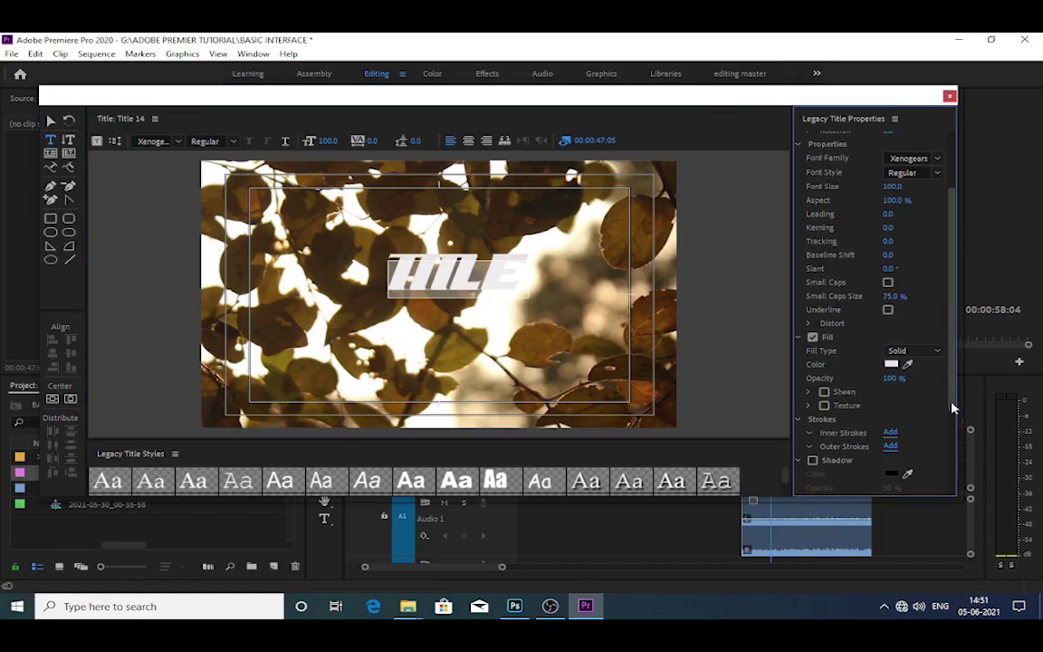
scroll(952, 409, down, 1)
drag(900, 501, 904, 554)
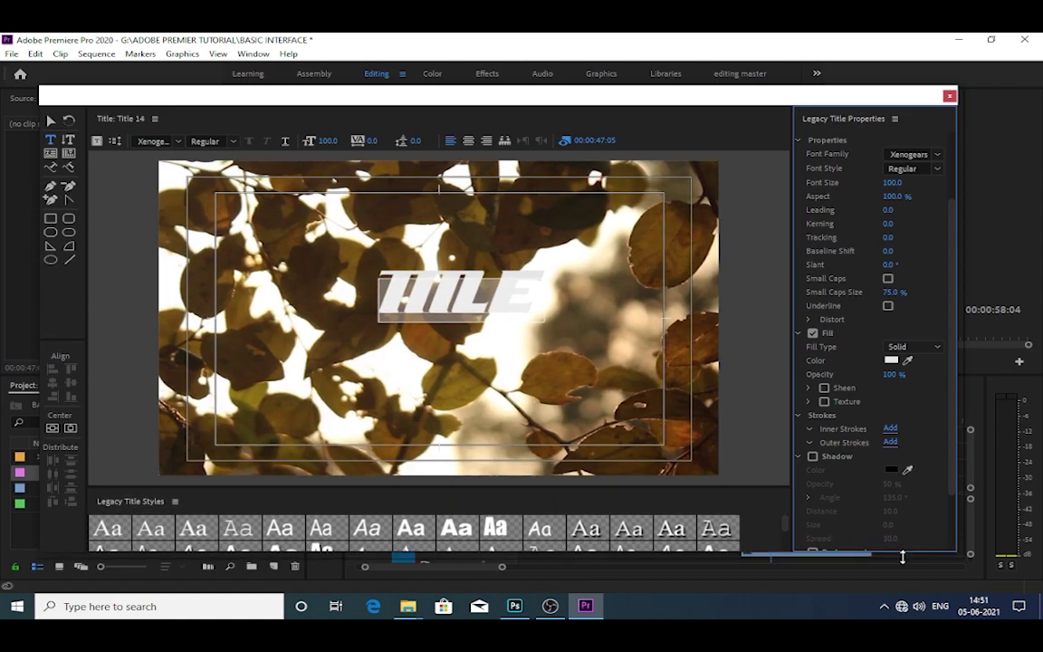
click(891, 360)
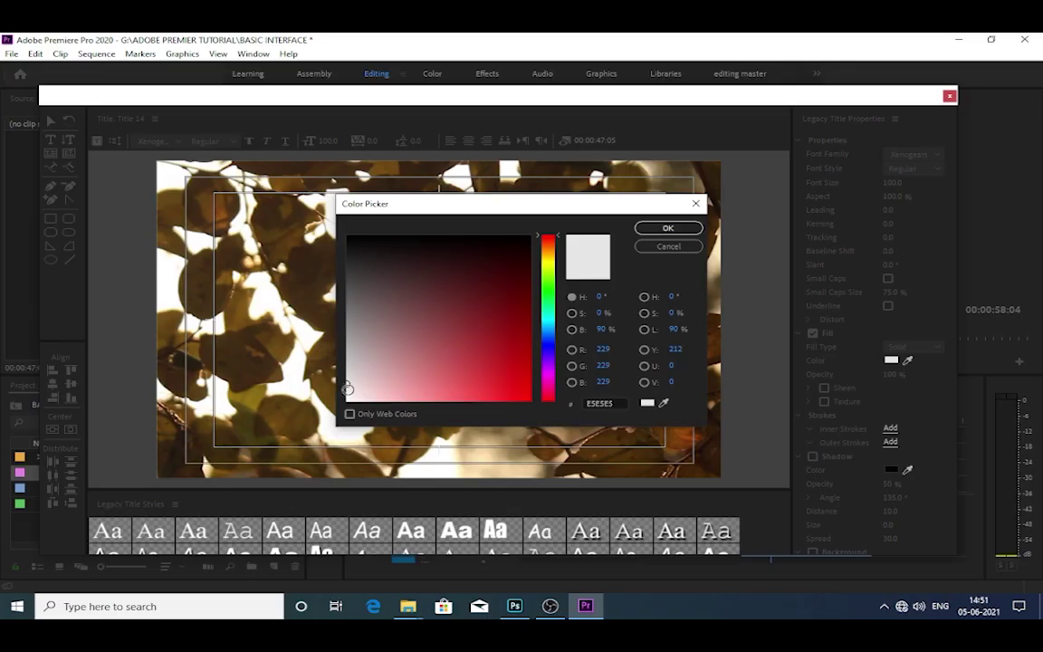
drag(348, 387, 345, 414)
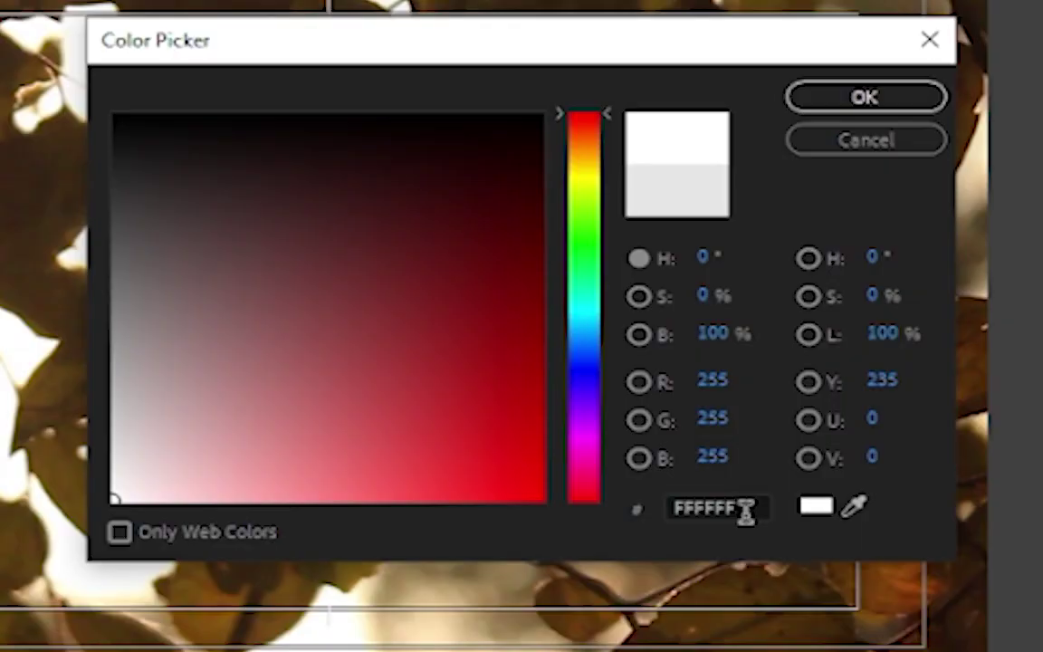
click(749, 510)
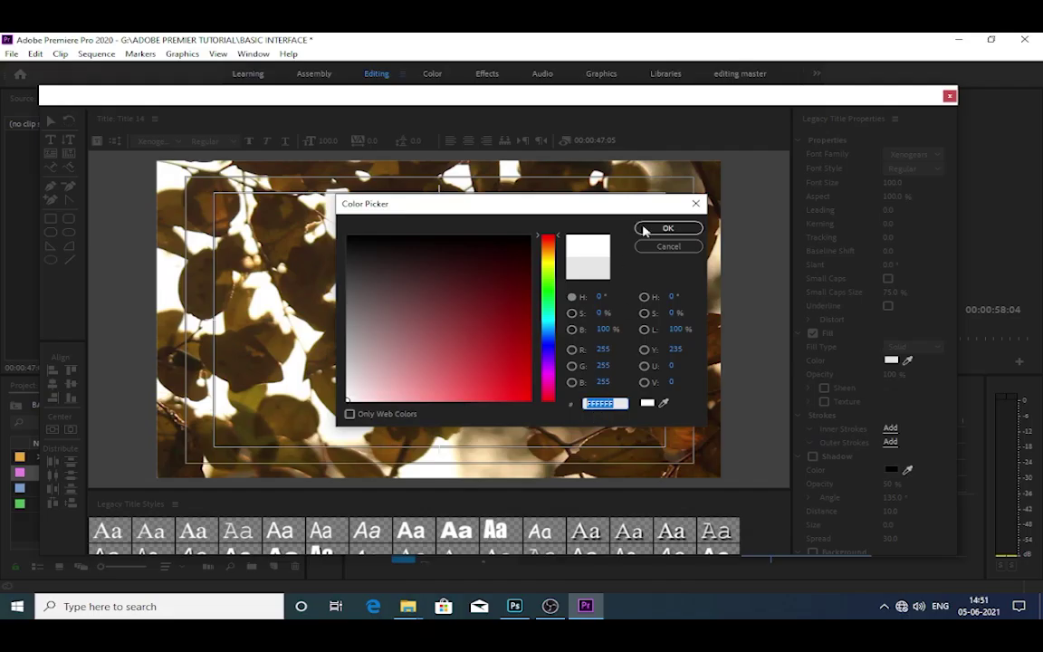
click(646, 231)
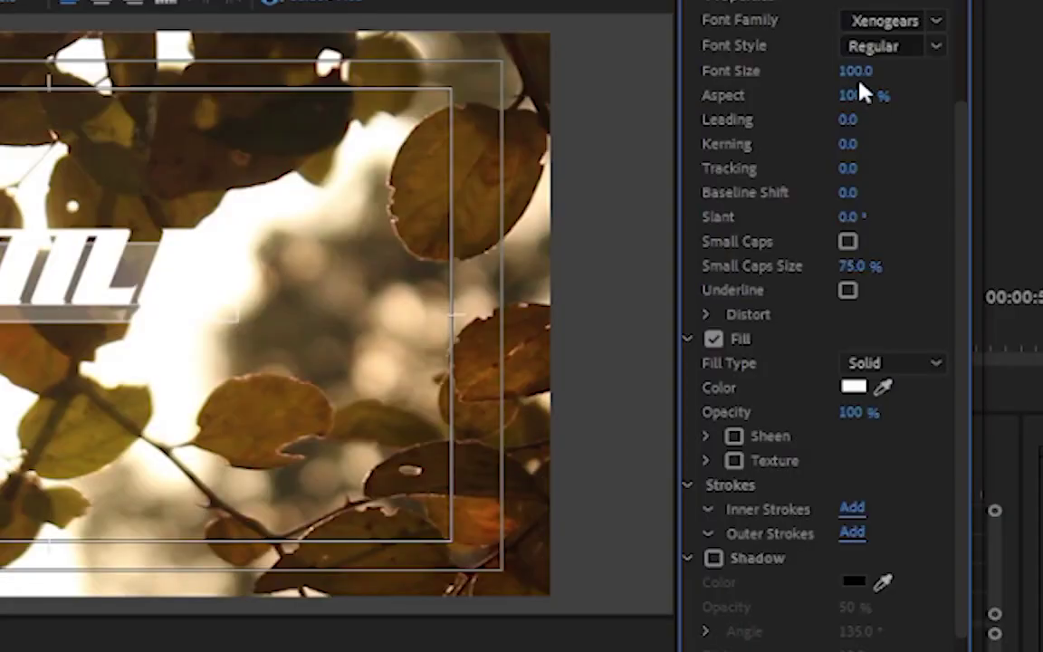
Set the TITLE text's font size to 78 and its tracking to 26
drag(854, 71, 799, 71)
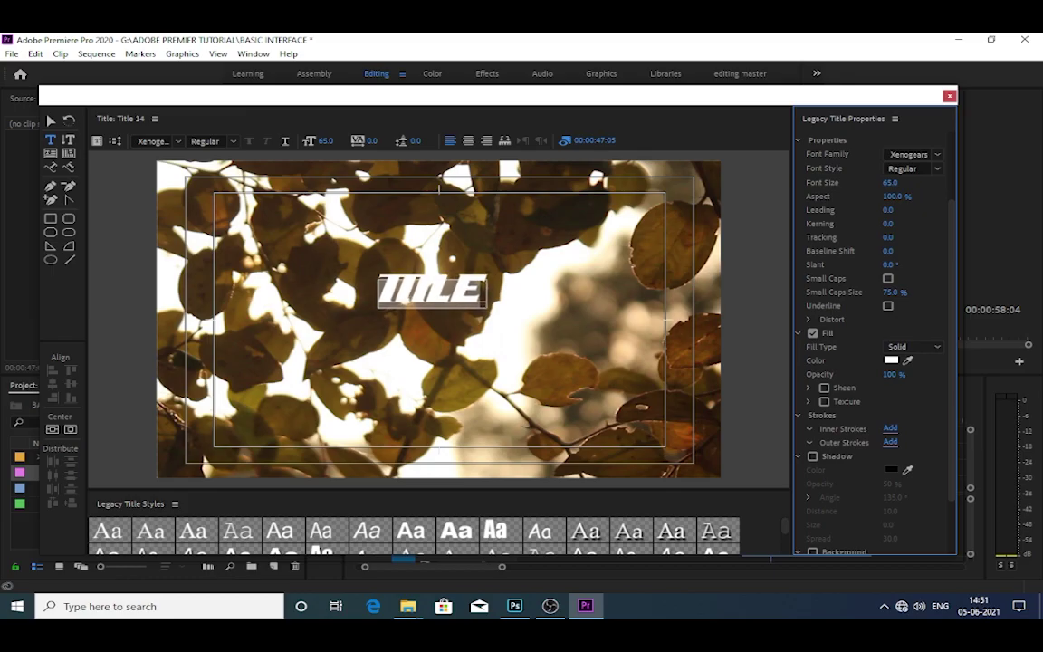
drag(890, 182, 903, 237)
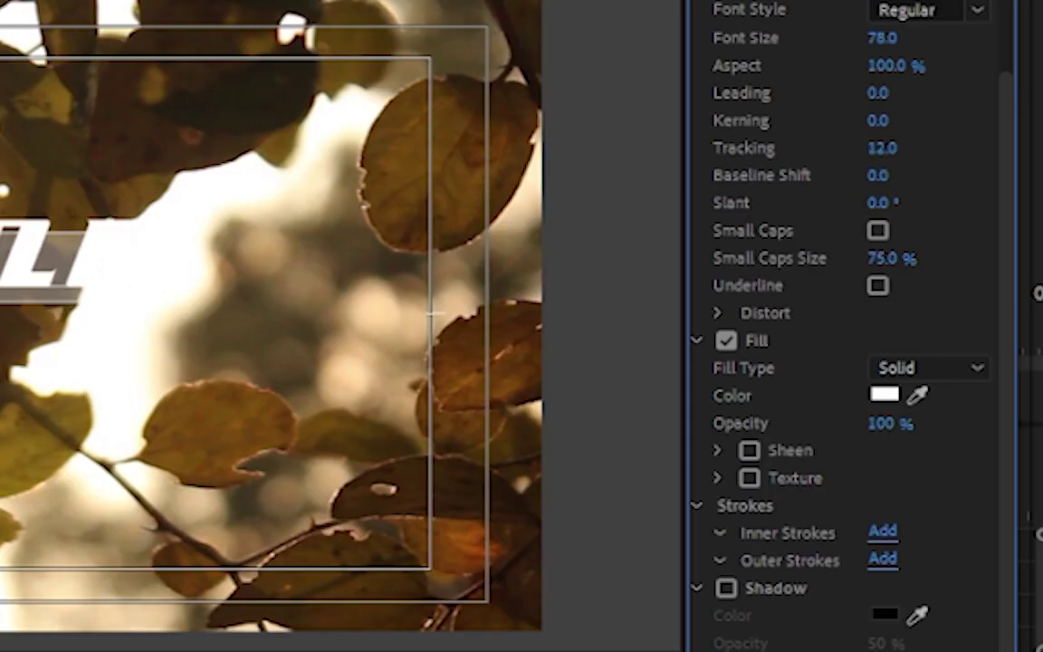
drag(882, 147, 897, 148)
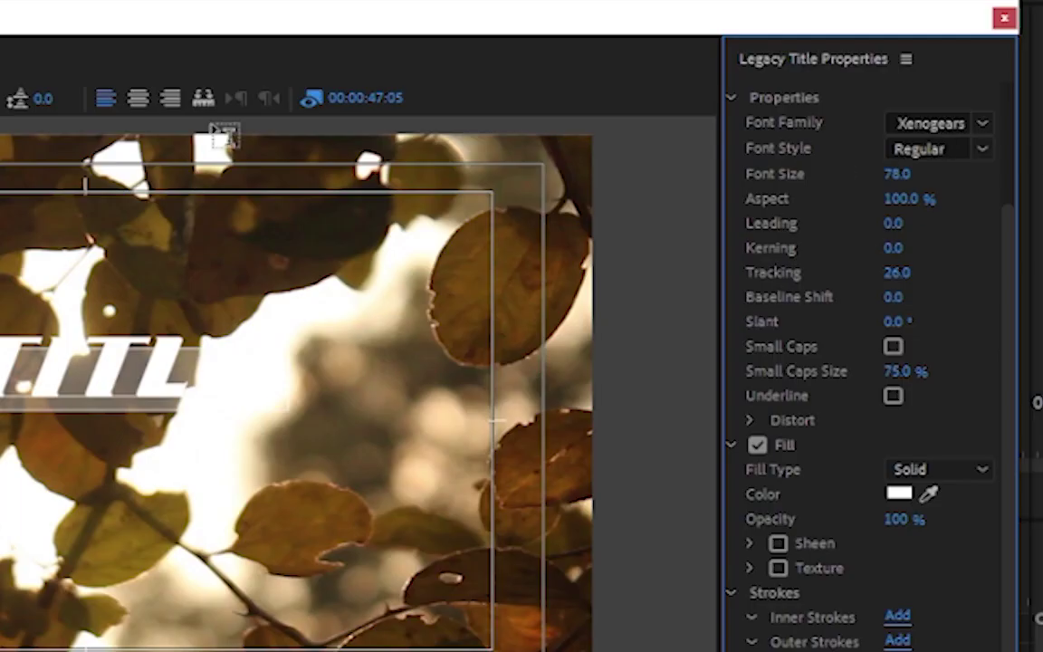
Shift the TITLE text toward the left of the frame and clear its wording
click(25, 344)
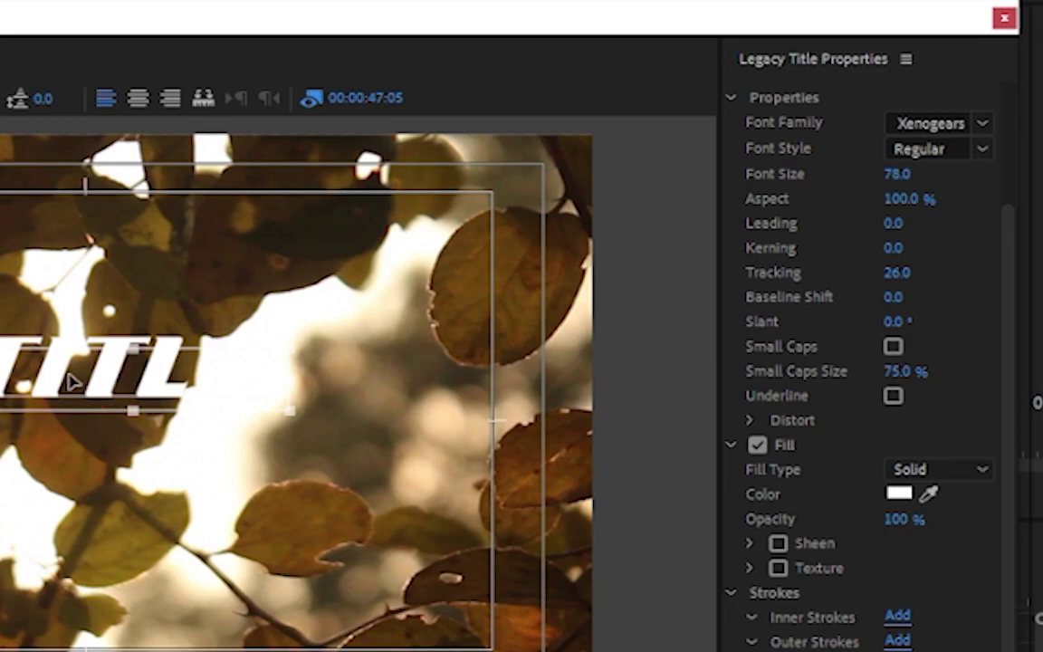
drag(5, 385, 0, 405)
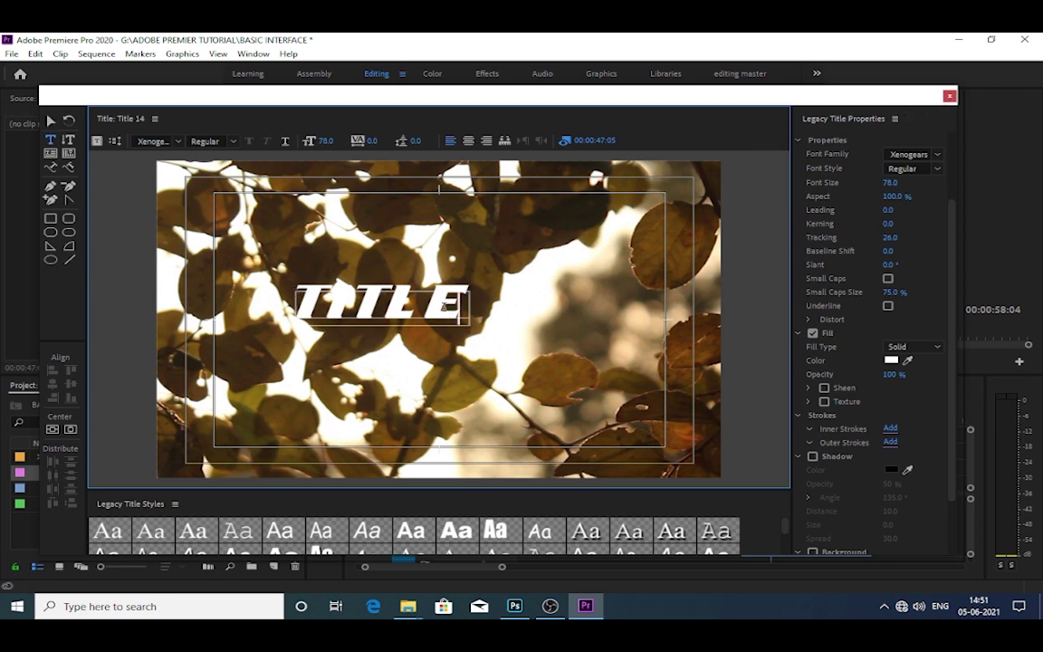
double_click(444, 308)
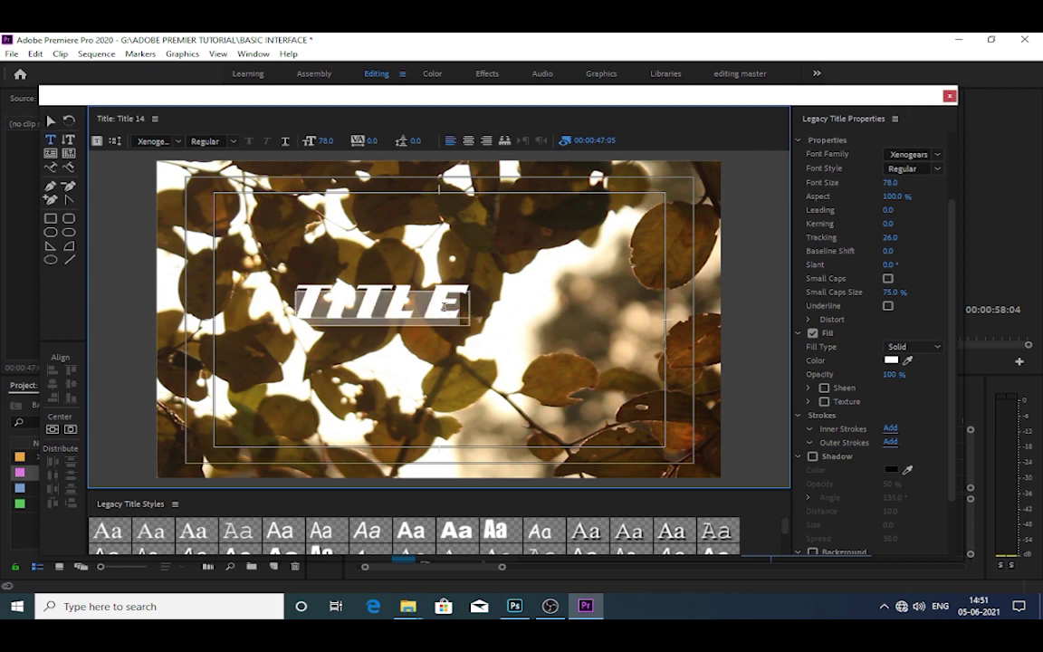
key(BackSpace)
Draw a thin horizontal rectangle in the lower left of the frame, starting at the outer safe margin
click(64, 142)
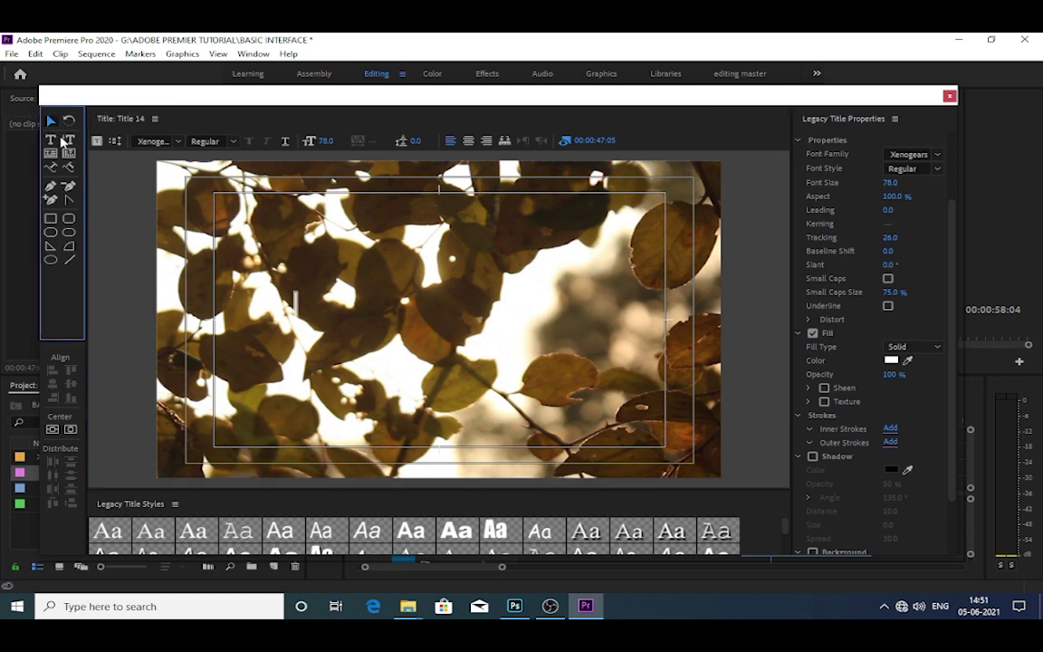
click(51, 218)
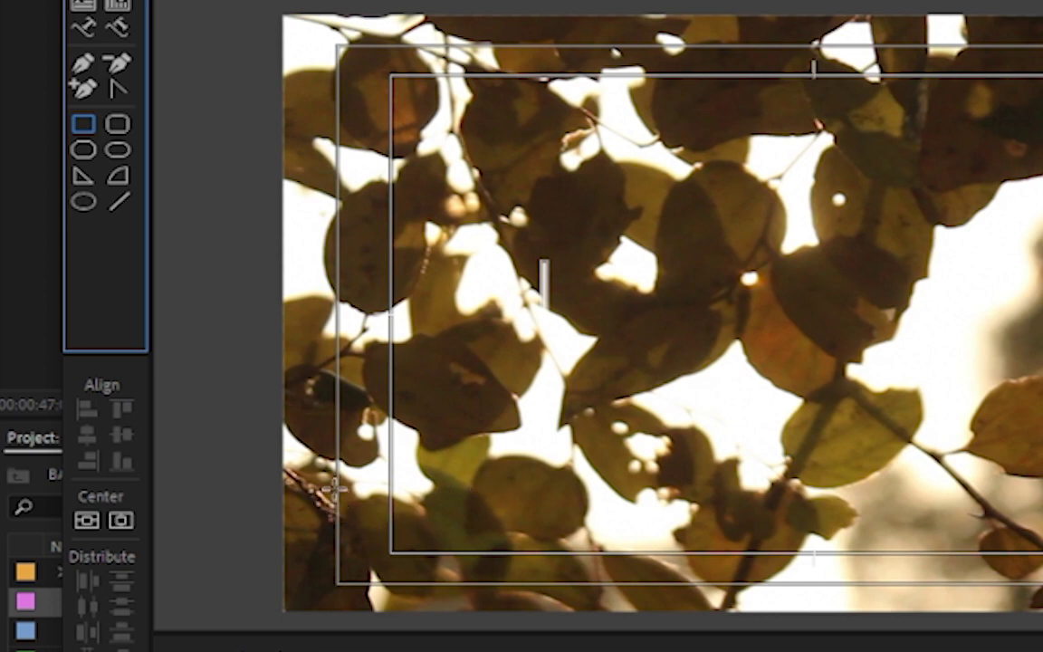
drag(335, 486, 758, 527)
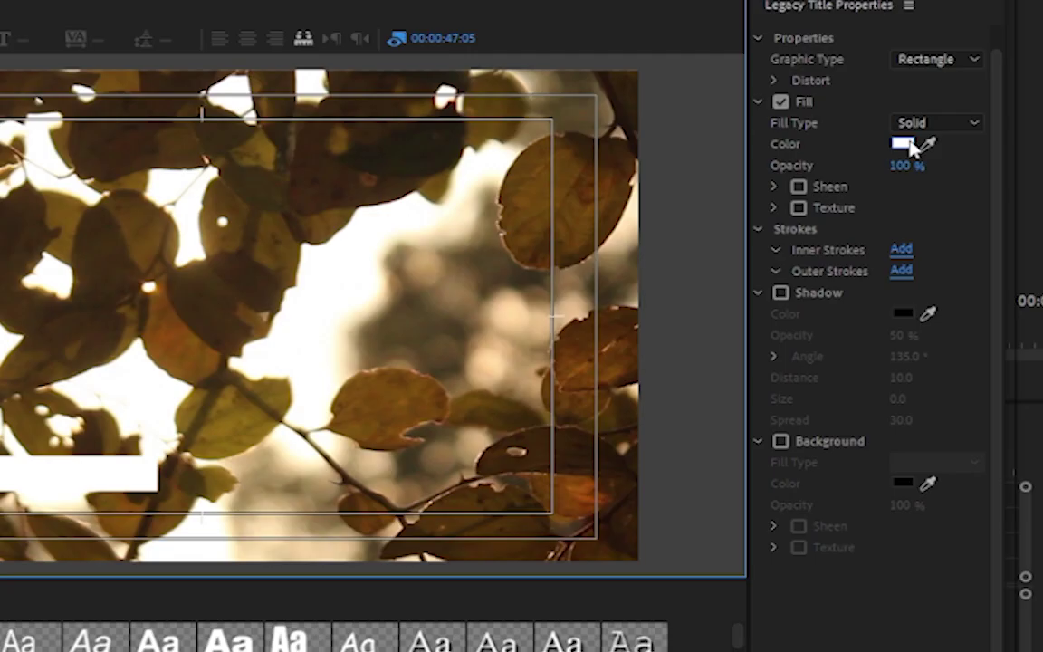
Set the rectangle's solid fill colour to orange, FFAD42
click(909, 145)
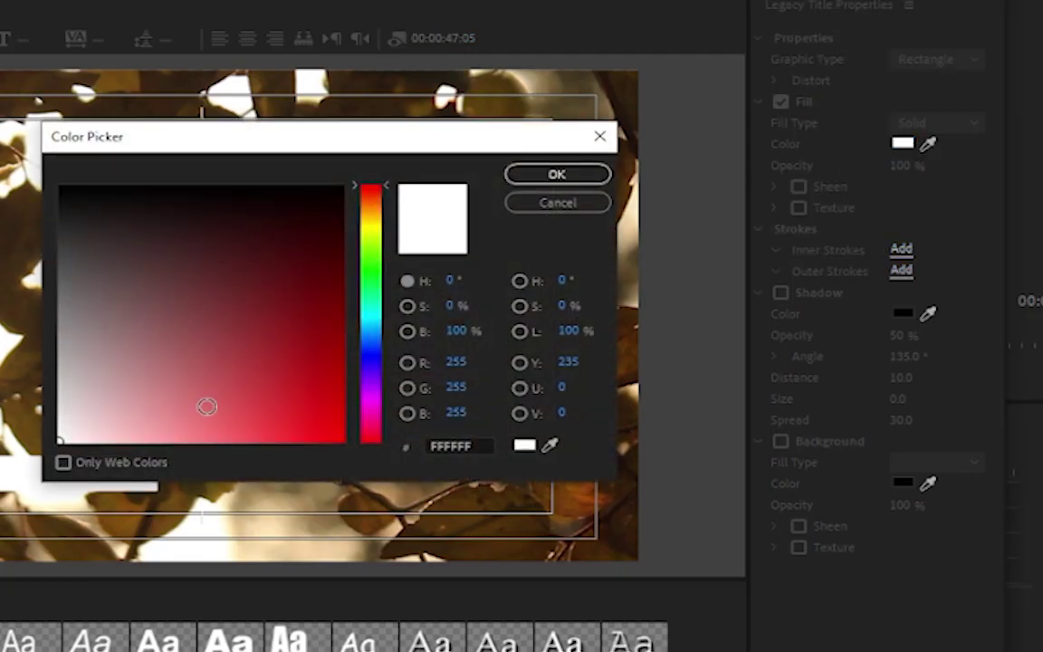
click(407, 331)
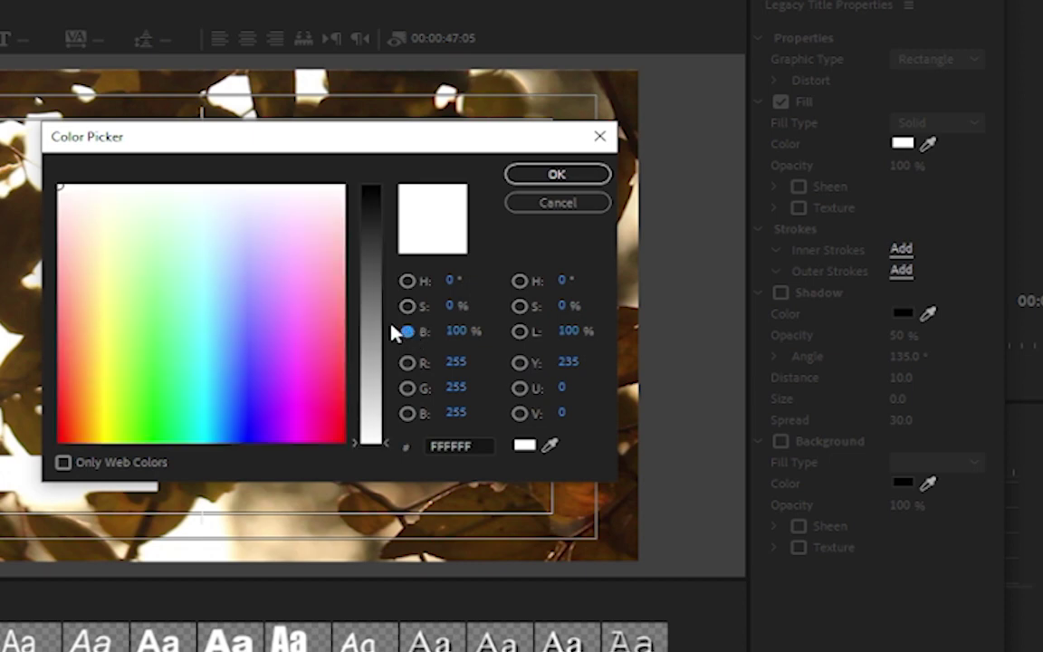
click(86, 353)
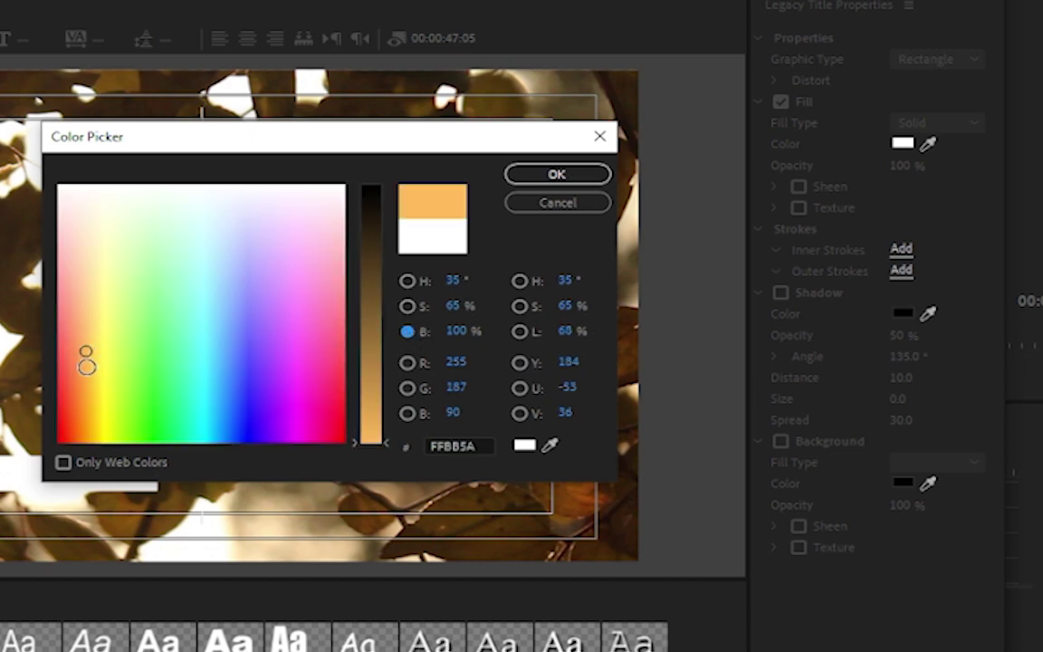
click(83, 376)
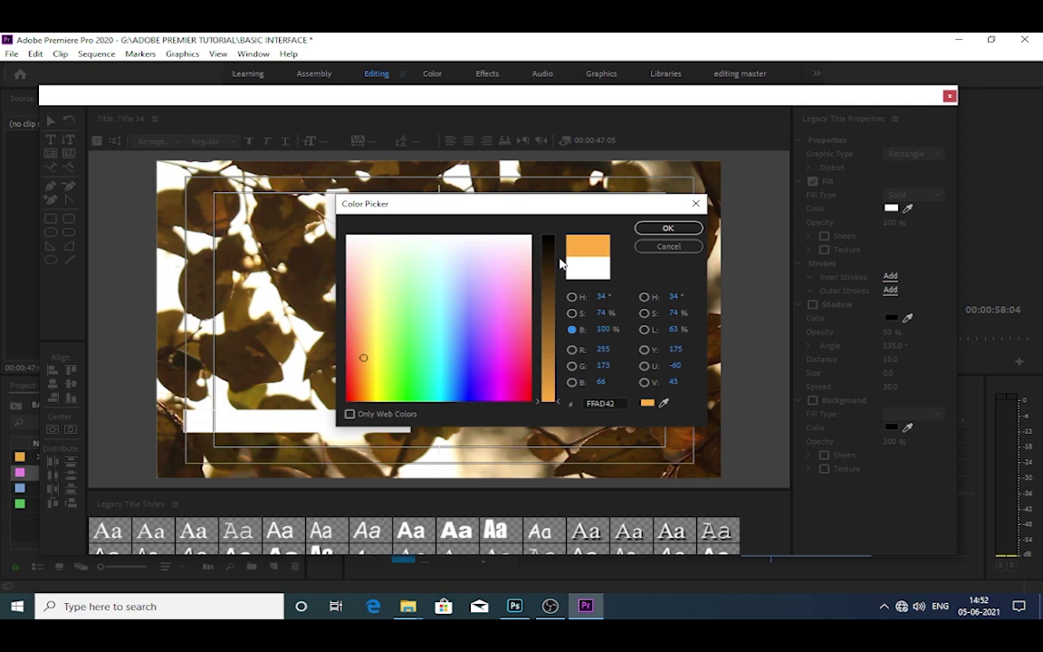
click(667, 227)
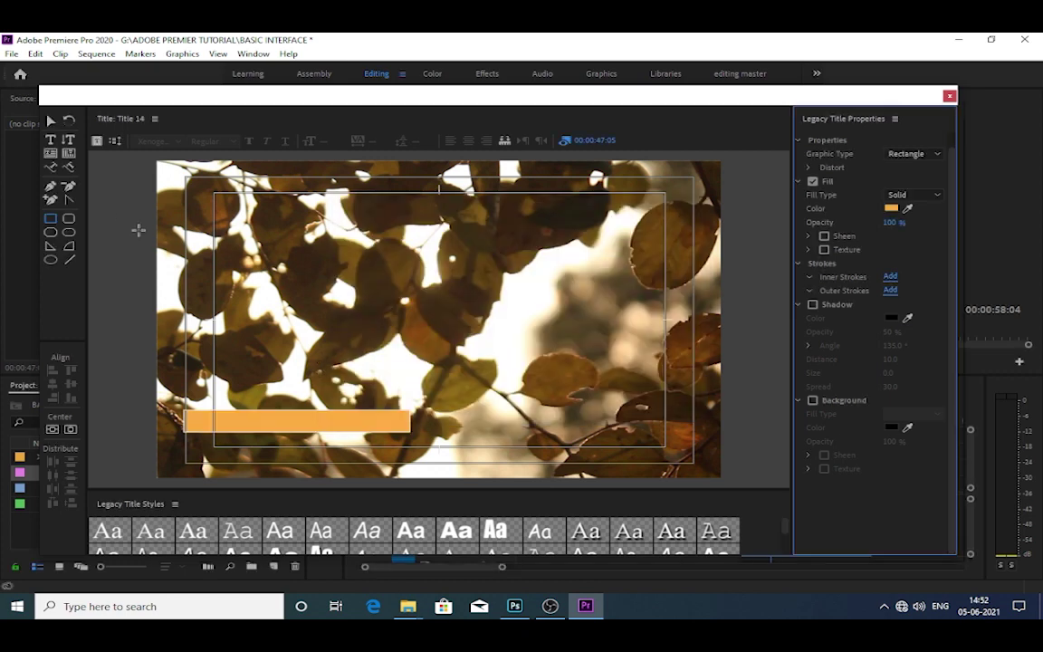
Add the text TITLE EXAMPLE over the orange bar in the lower left of the frame
click(50, 140)
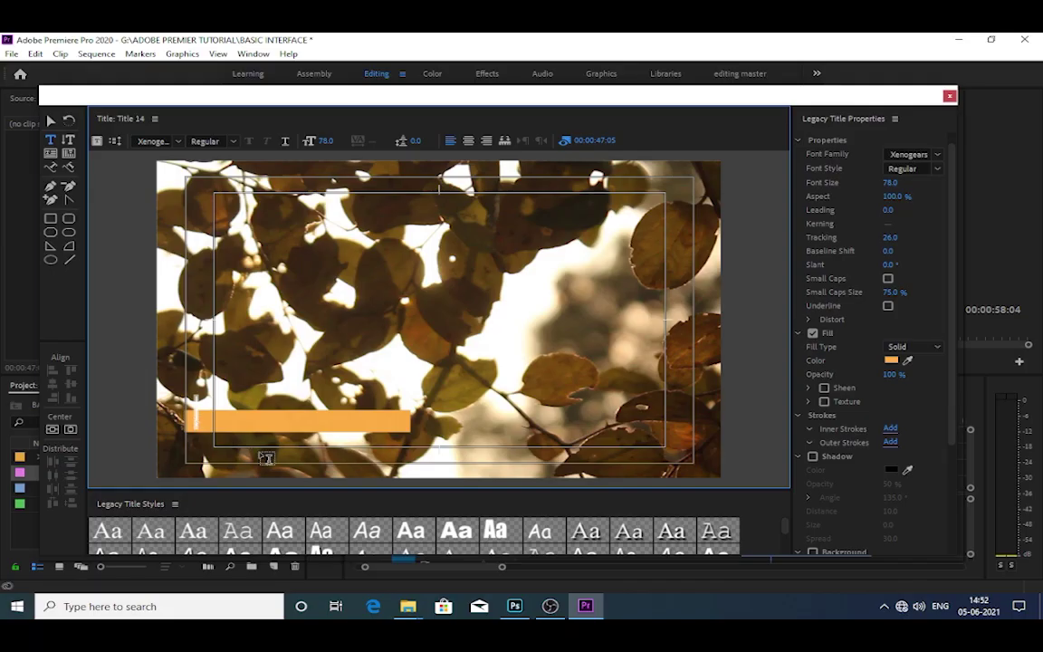
text(MA)
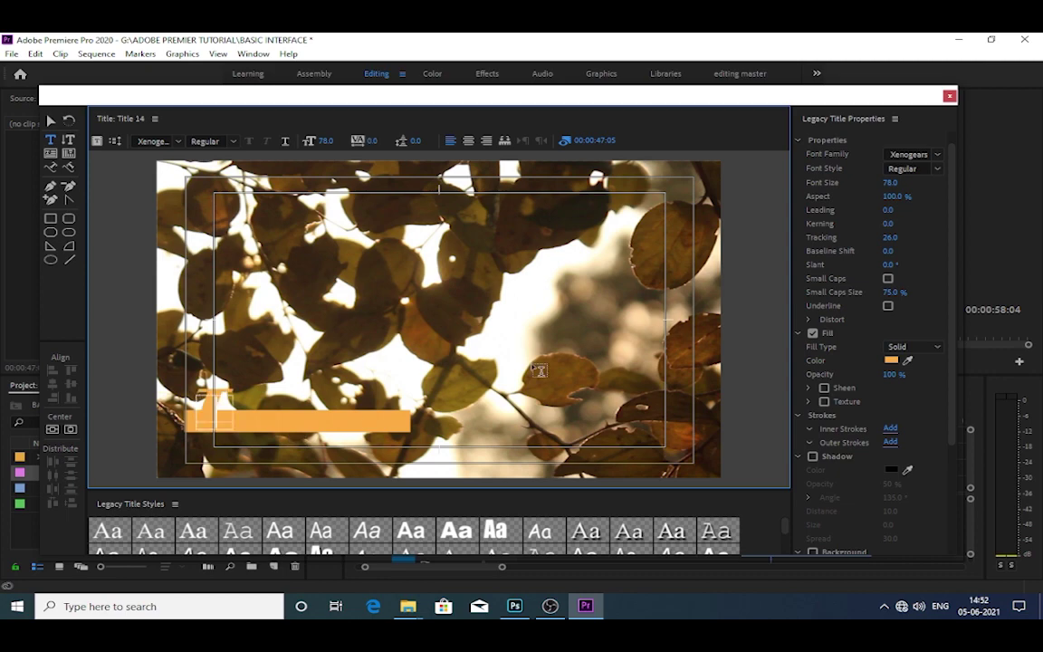
text(TLE)
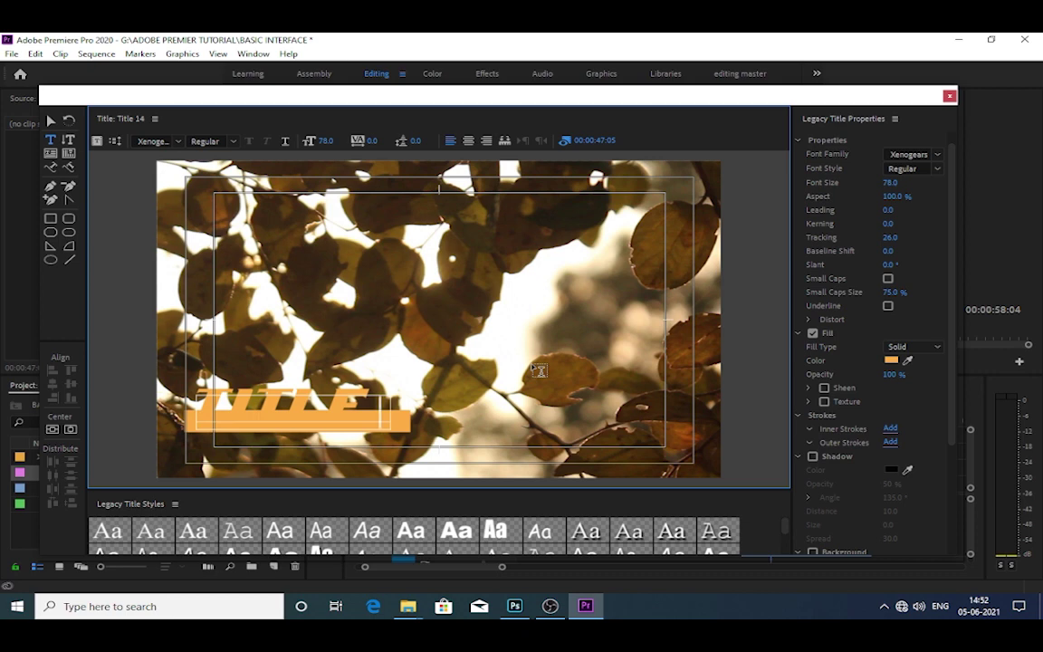
text( EXAMPL)
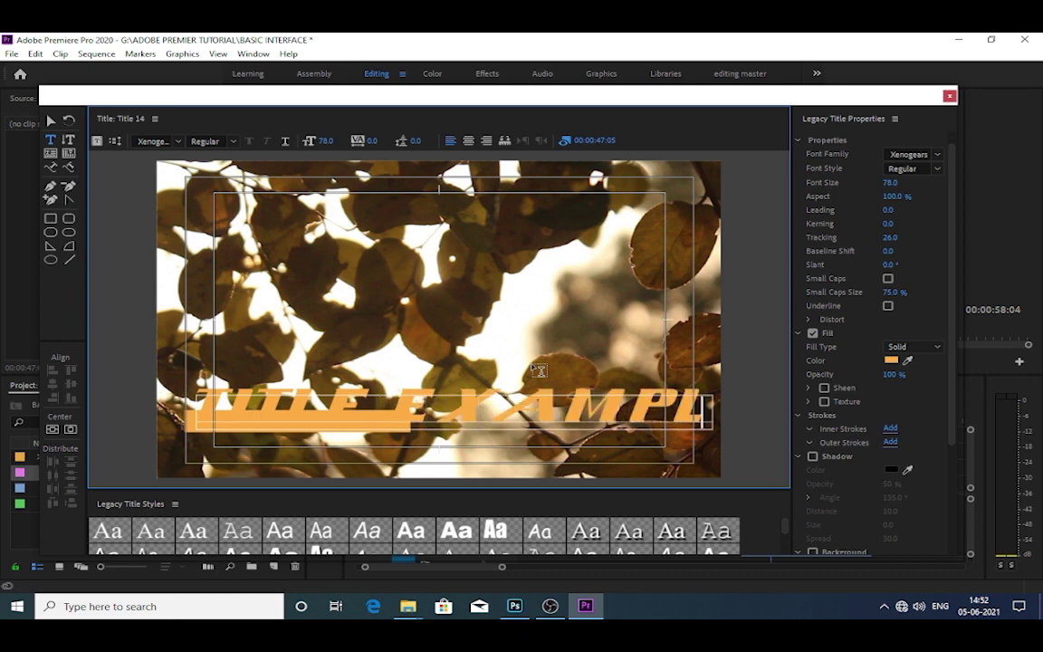
text(E)
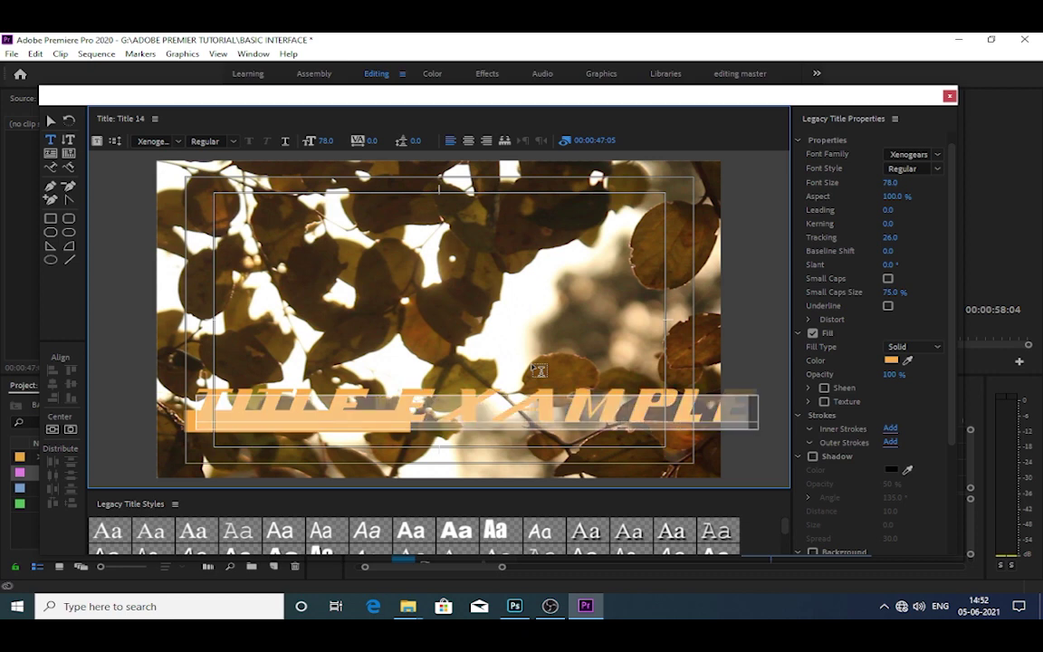
Change the TITLE EXAMPLE text's solid fill colour to white
click(896, 361)
click(894, 360)
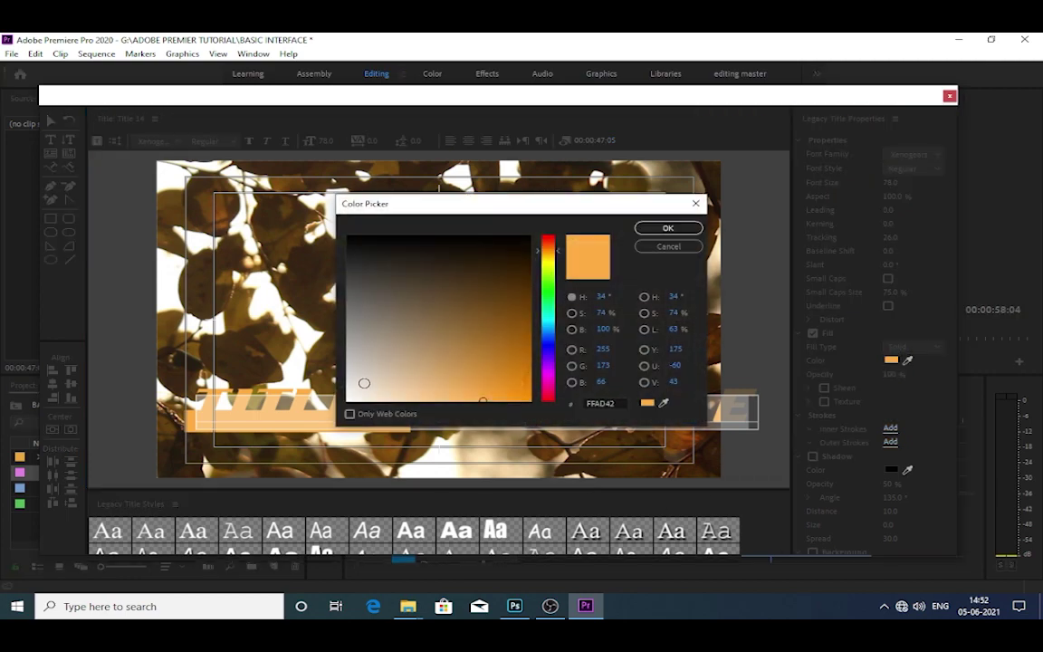
click(419, 315)
click(668, 228)
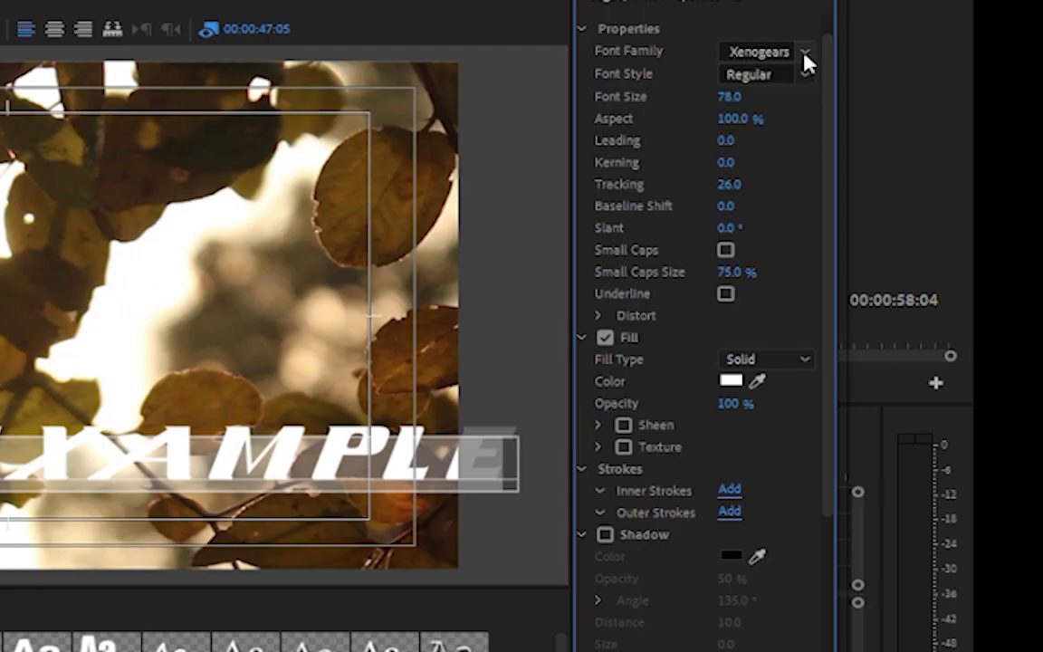
Set the TITLE EXAMPLE text's font family to ATFAntiqueL and its font size to 42
click(805, 55)
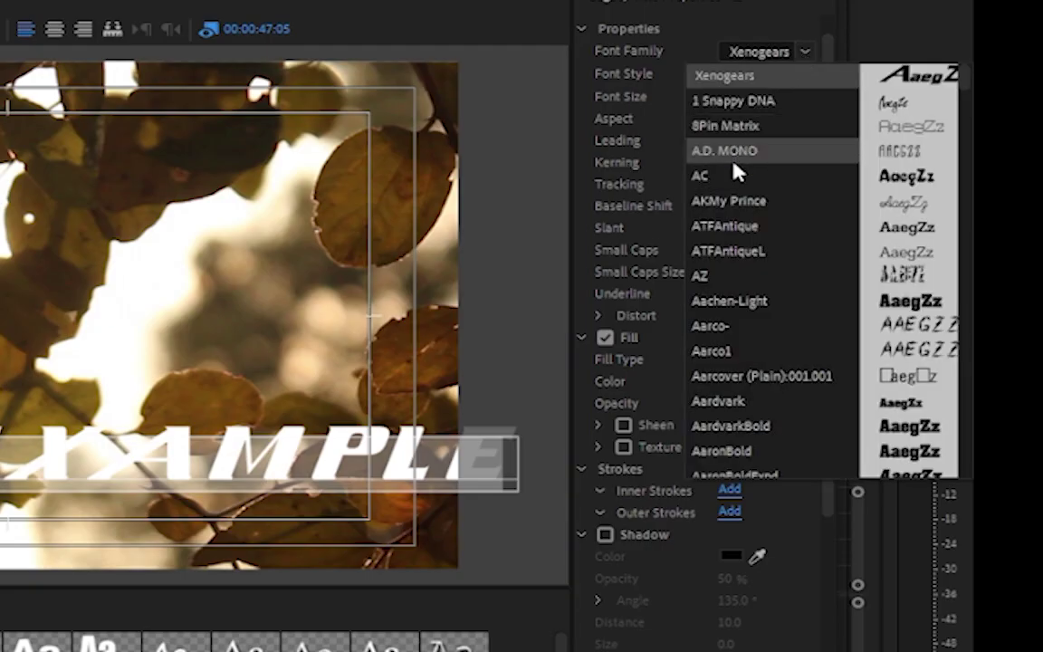
click(736, 255)
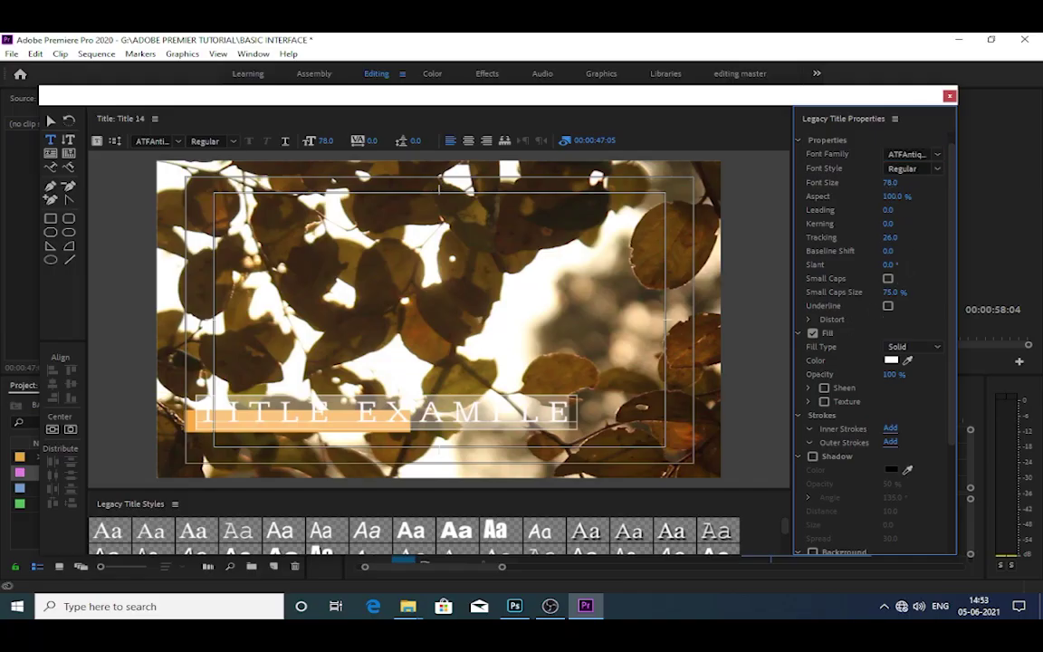
drag(890, 182, 857, 182)
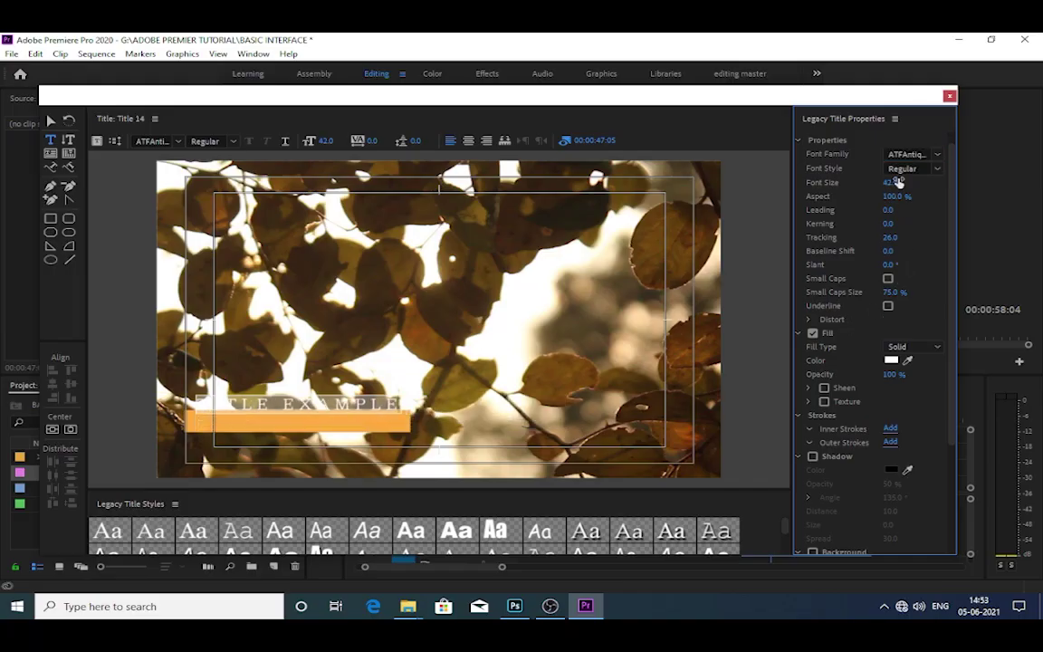
Move the TITLE EXAMPLE text straight down until it is vertically centred inside the orange bar, and deselect it
click(50, 120)
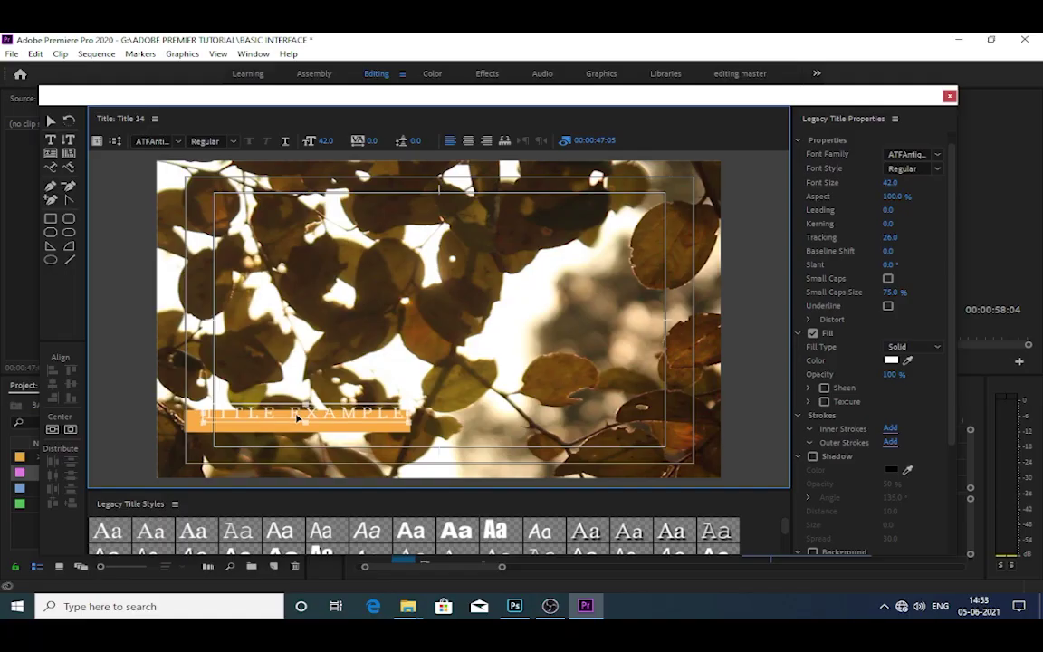
drag(323, 457, 316, 479)
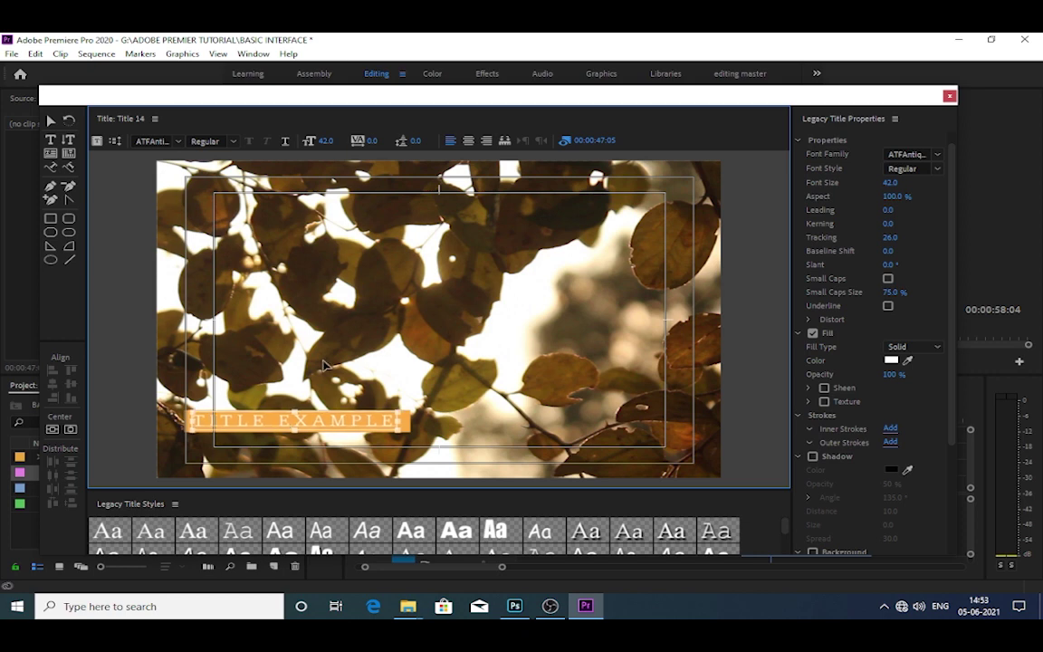
key(ctrl+z)
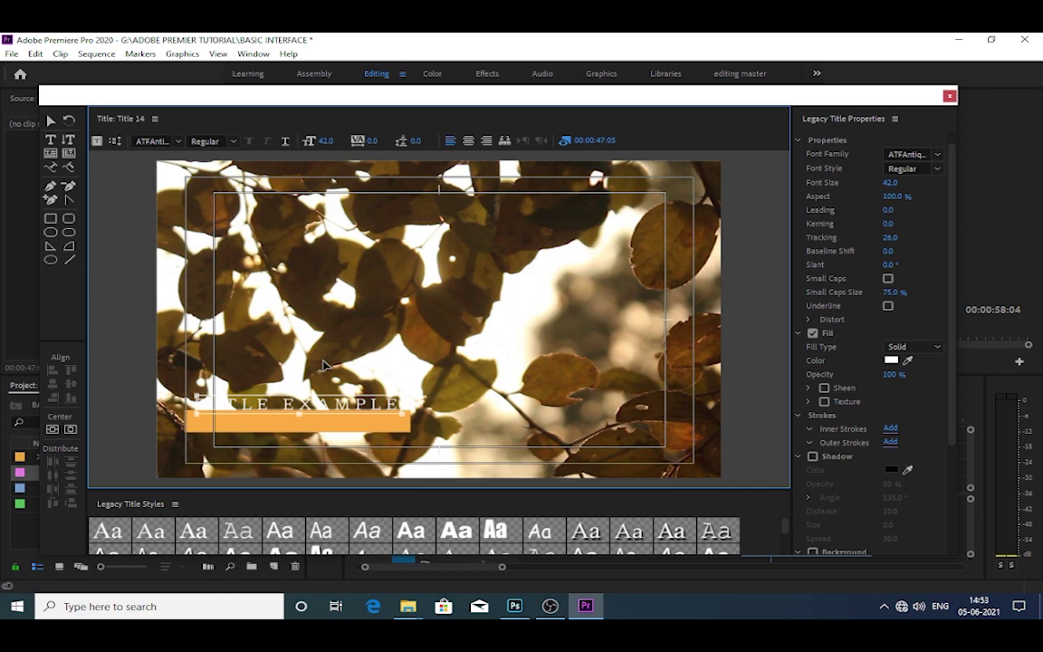
key(Down)
key(Down)
key(Down)
key(Down)
key(Down)
key(Down)
key(Down)
key(Down)
key(Down)
key(Down)
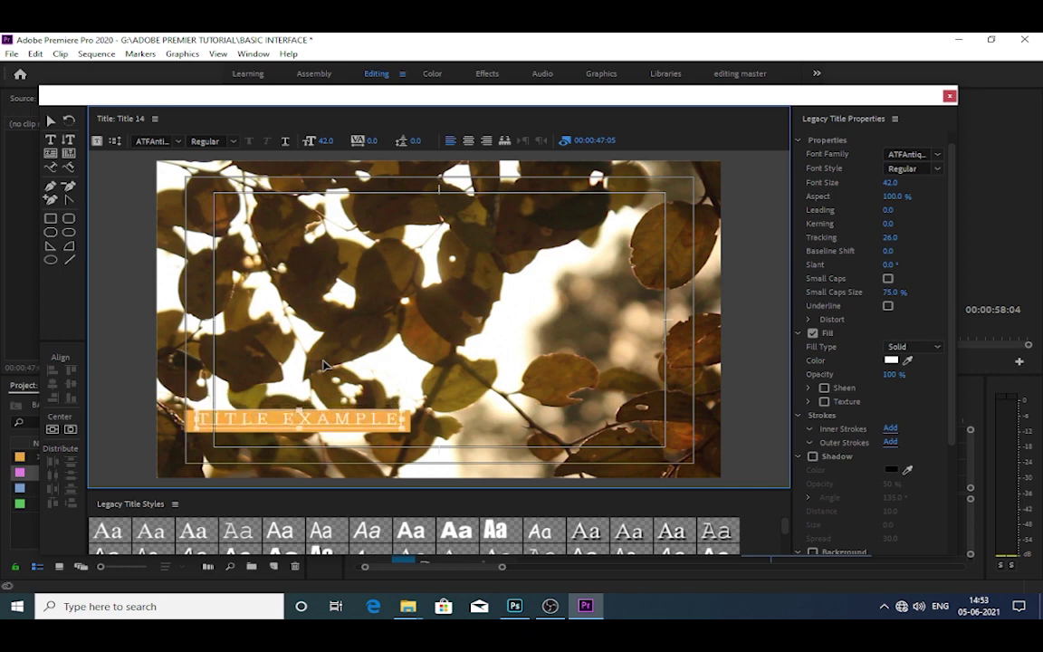
key(Down)
key(Down)
key(Down)
click(482, 368)
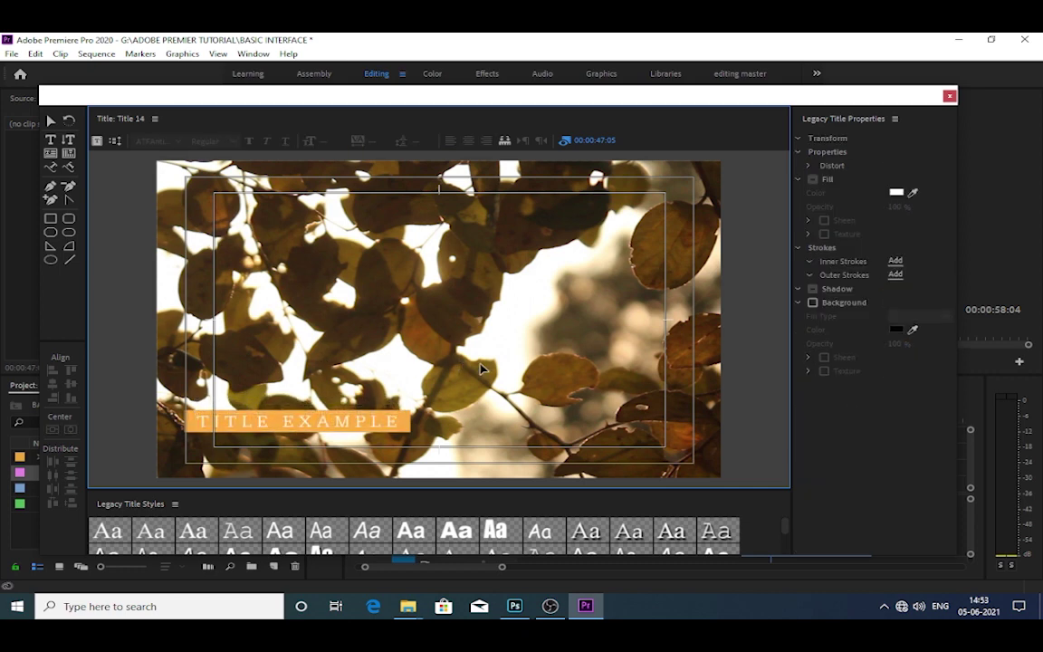
Close the title editor and place Title 14 on track V2 above MVI_4224.MOV, starting at 00:00:47:05
click(949, 96)
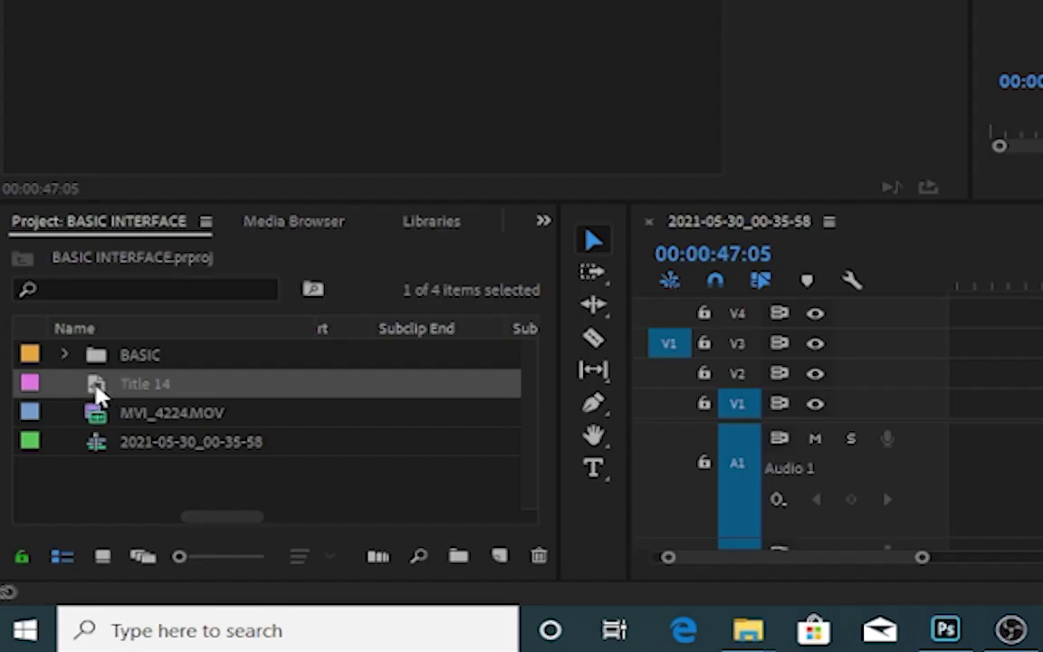
drag(99, 389, 768, 469)
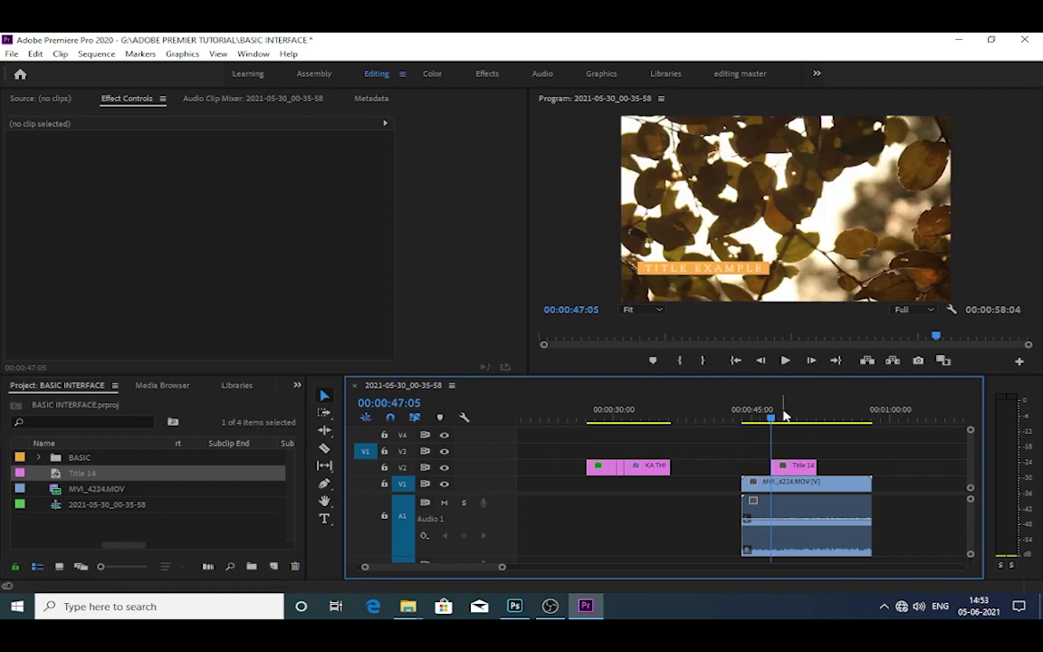
Examine the title over the footage in an enlarged preview, and play the sequence from just before the title clip
click(775, 415)
drag(775, 415, 775, 416)
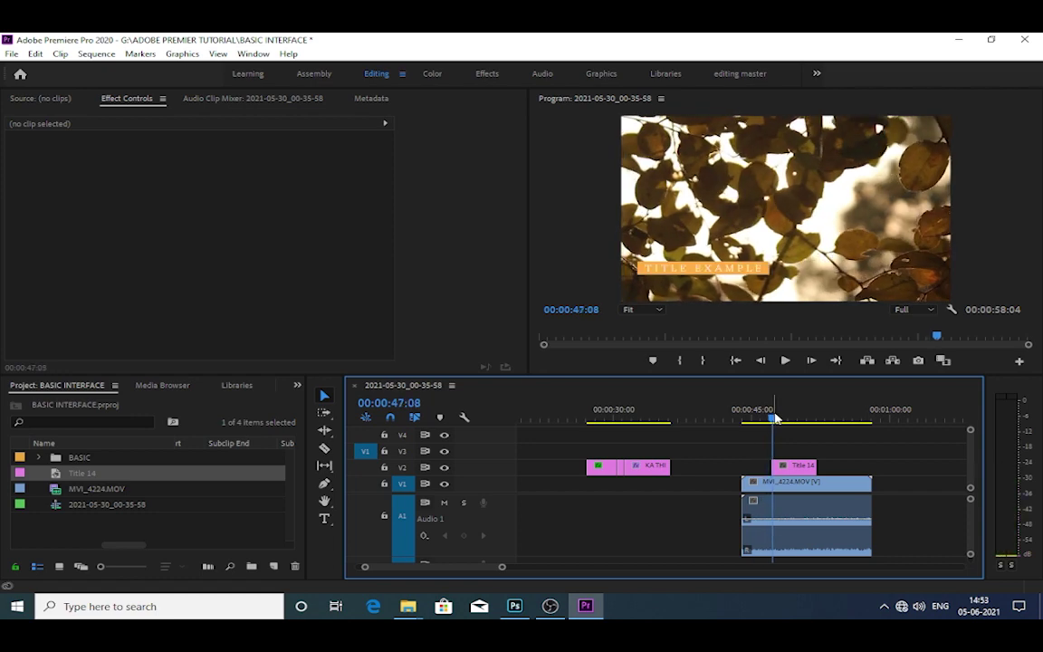
click(804, 312)
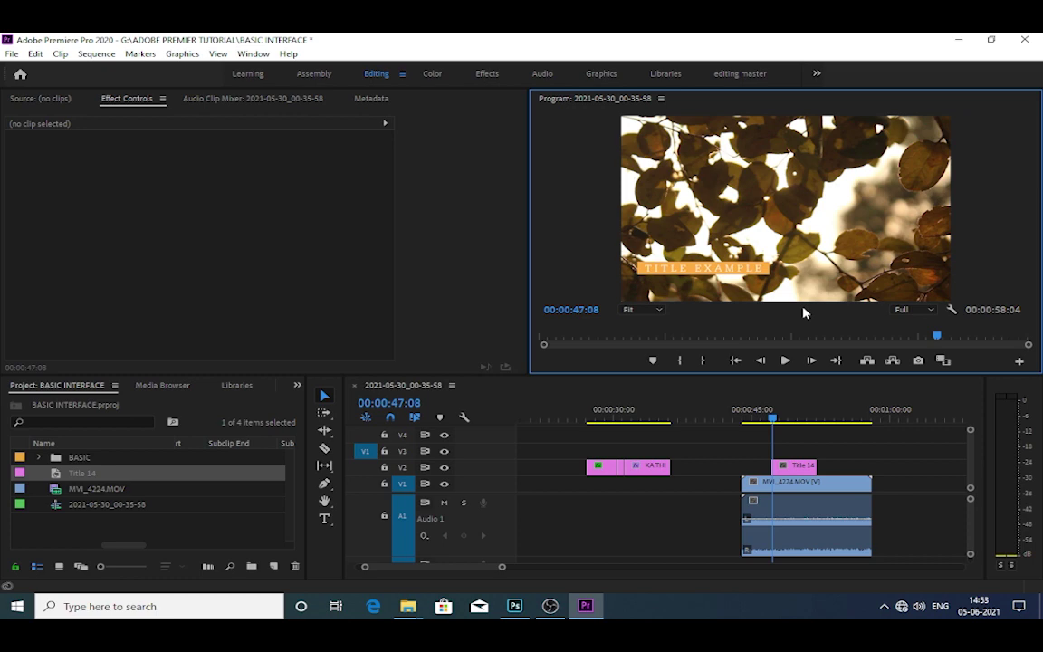
key(grave)
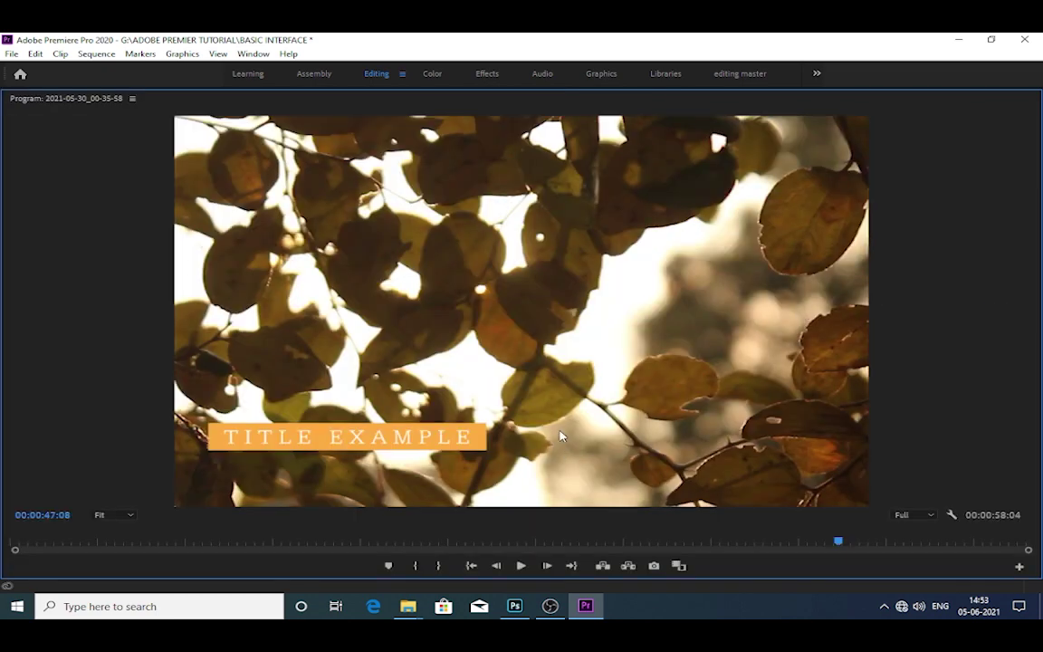
key(grave)
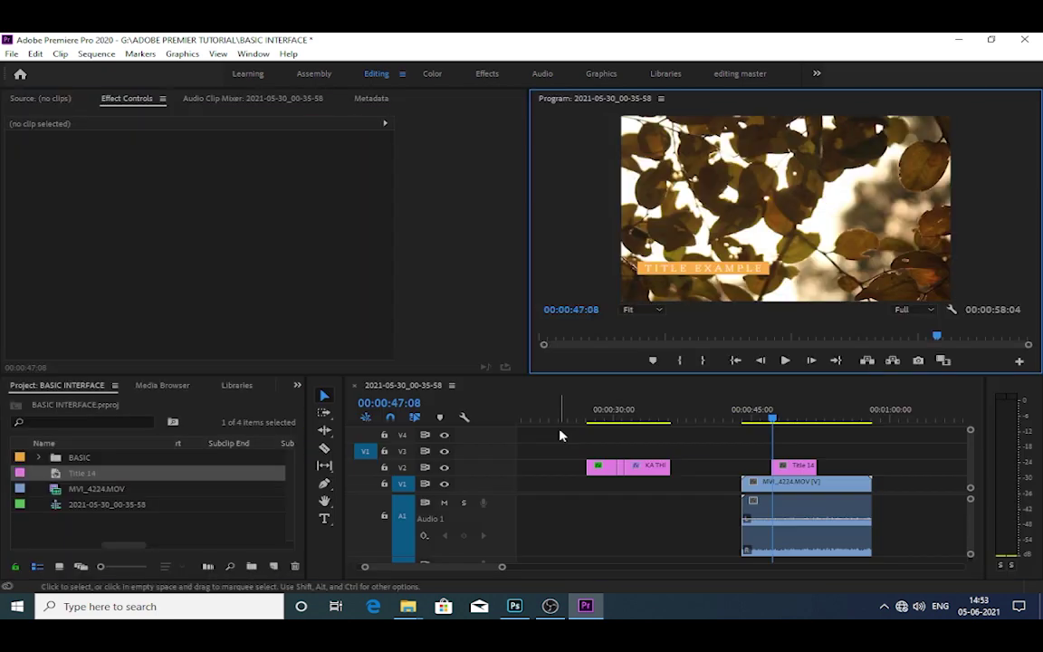
click(770, 420)
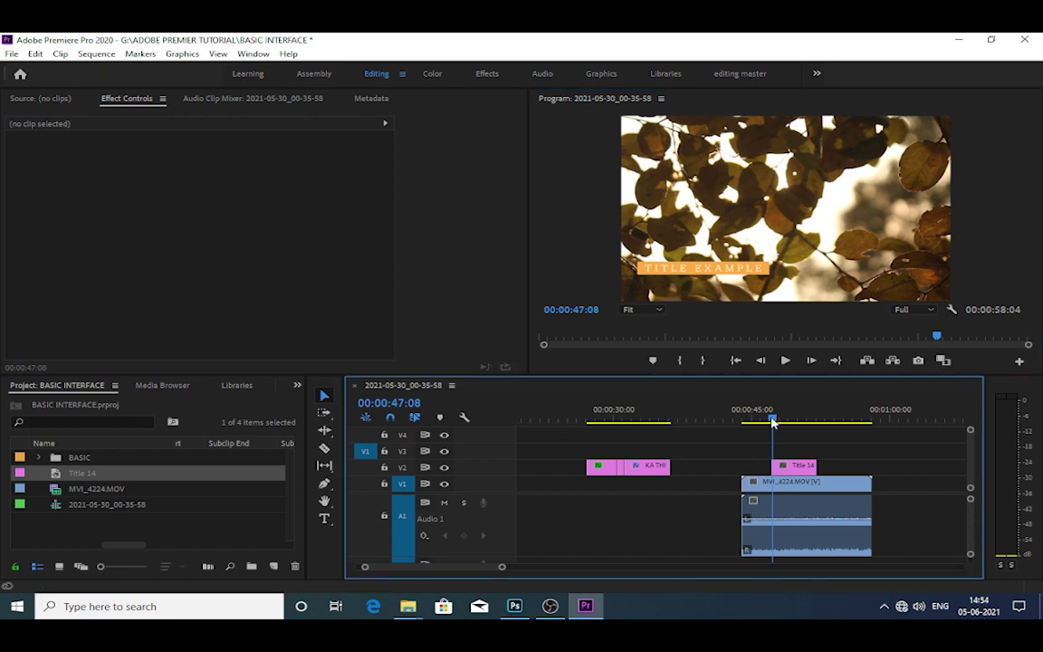
drag(770, 420, 769, 421)
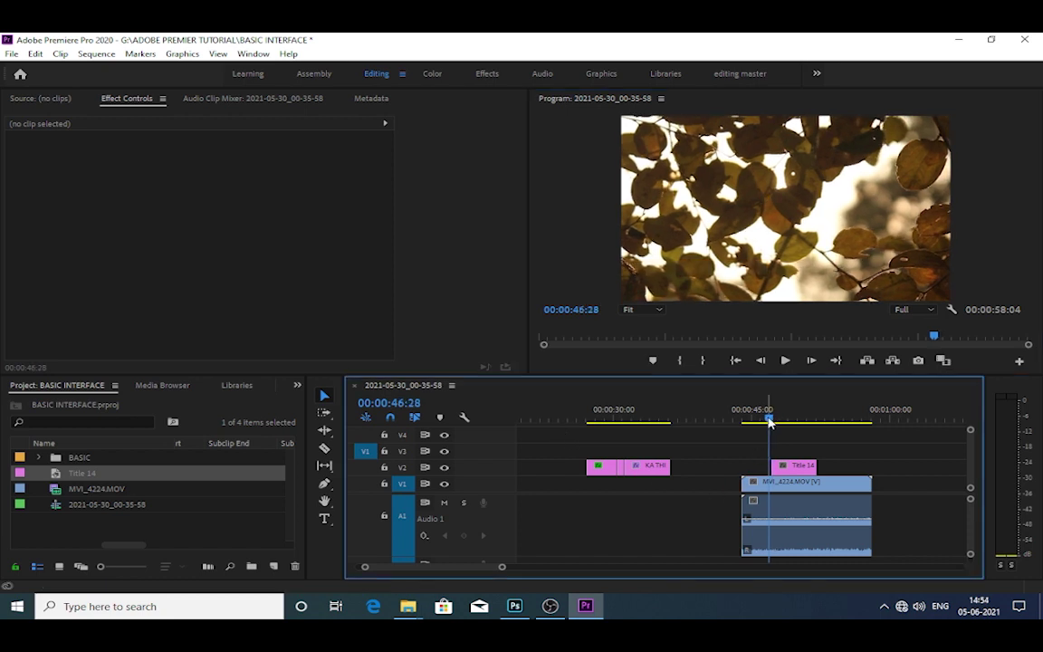
key(space)
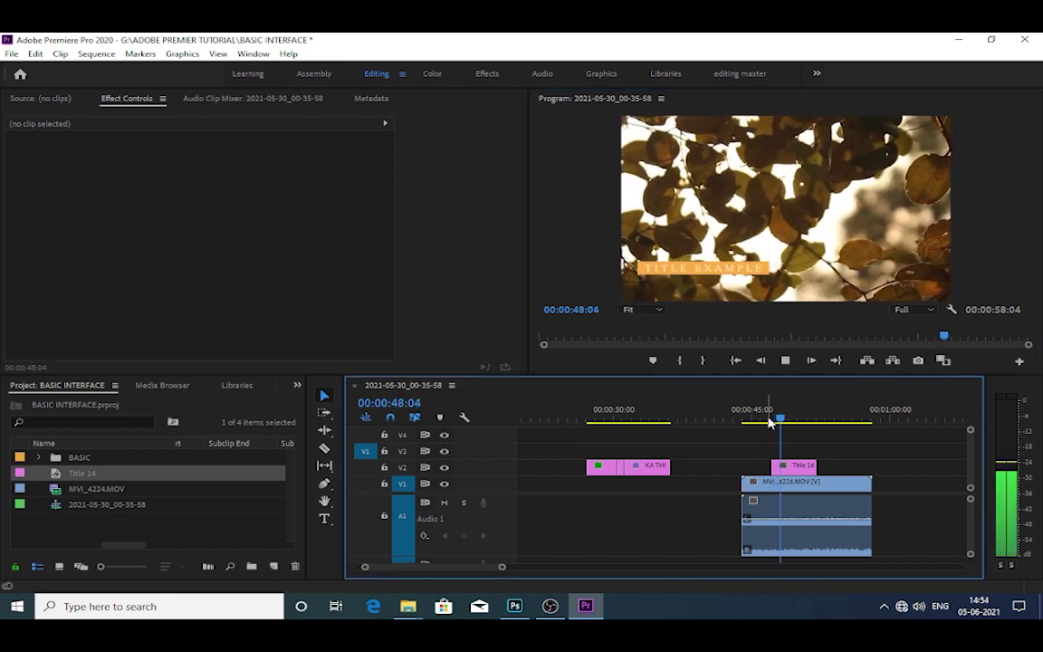
key(space)
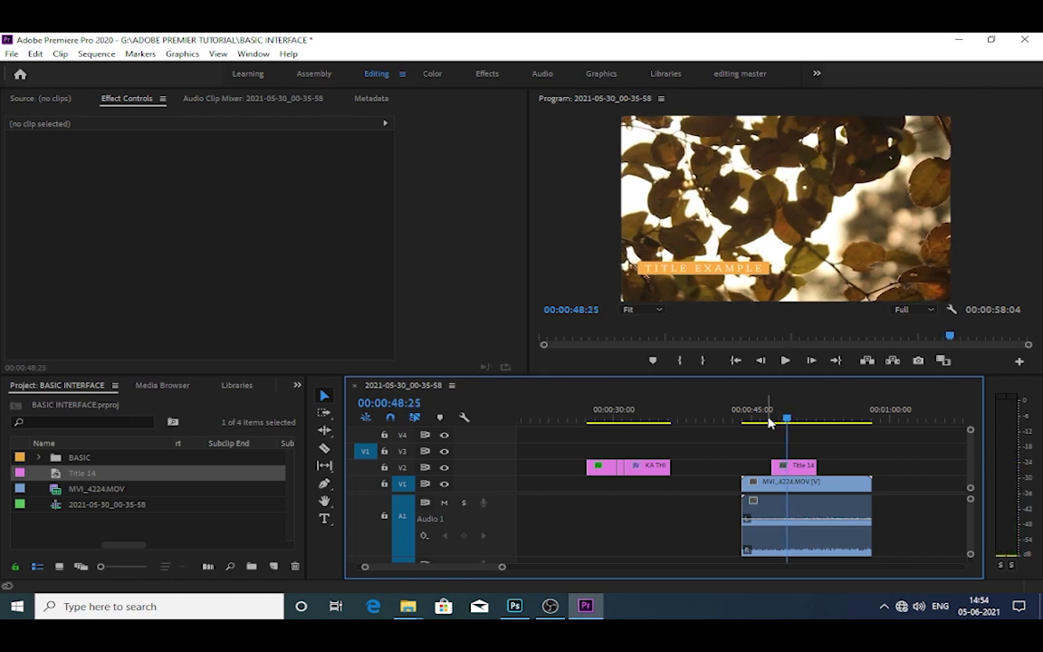
Apply the Cross Dissolve video transition to both the start and the end of the Title 14 clip
click(788, 465)
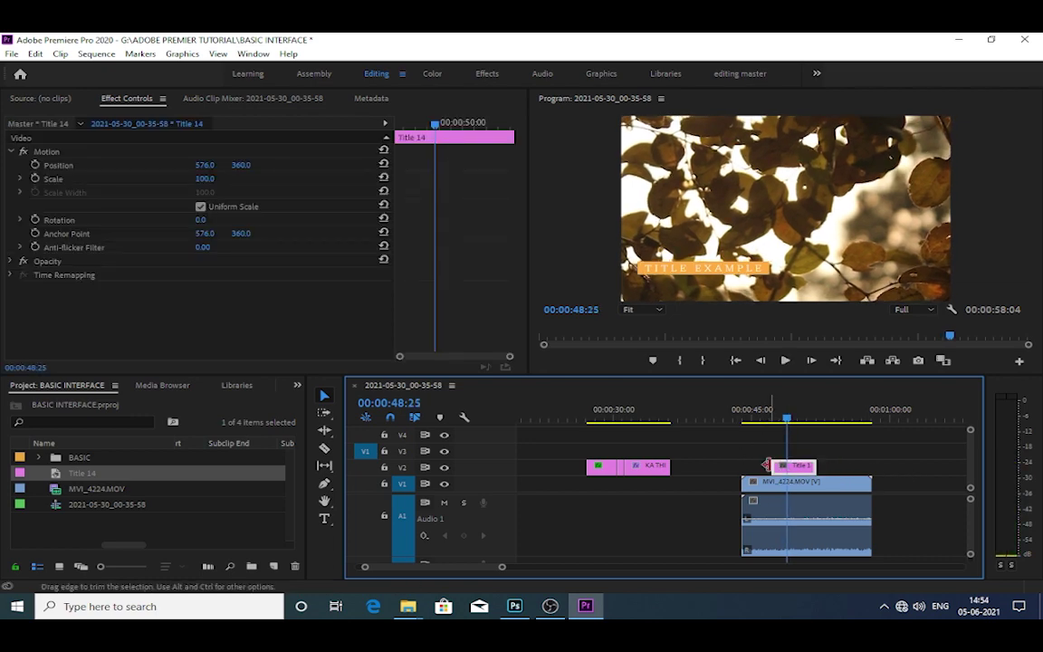
click(297, 386)
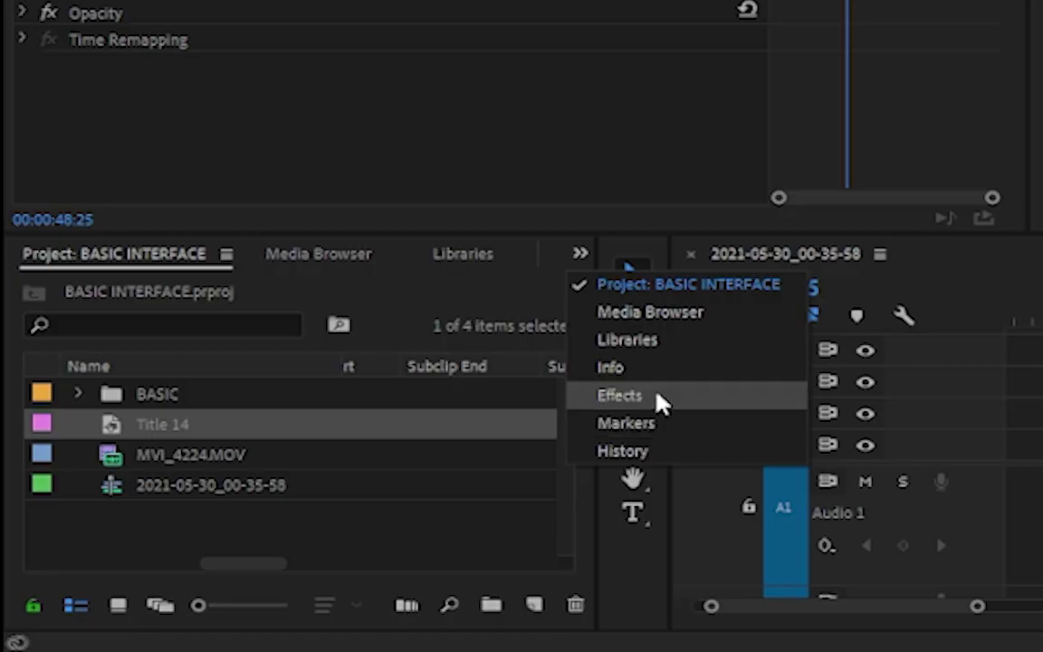
click(333, 458)
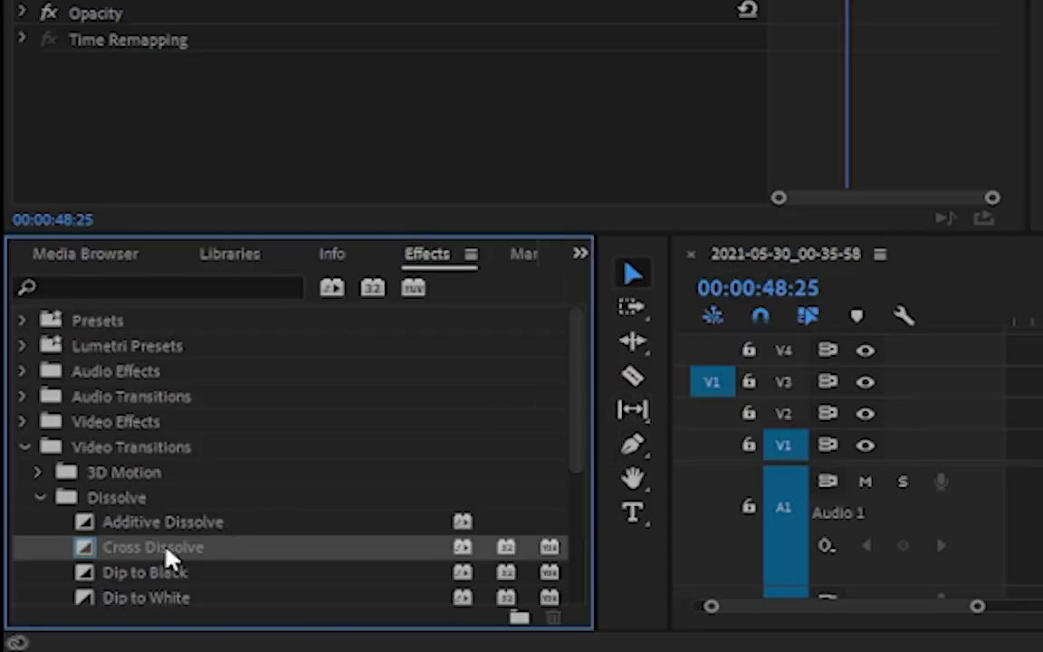
drag(166, 552, 1042, 414)
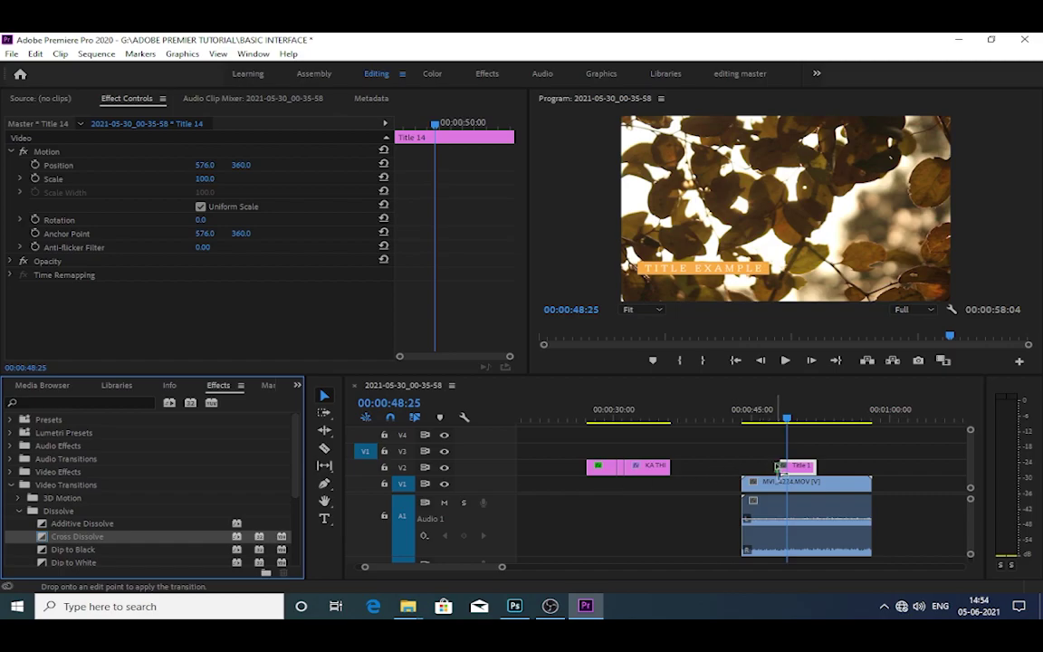
drag(780, 467, 776, 462)
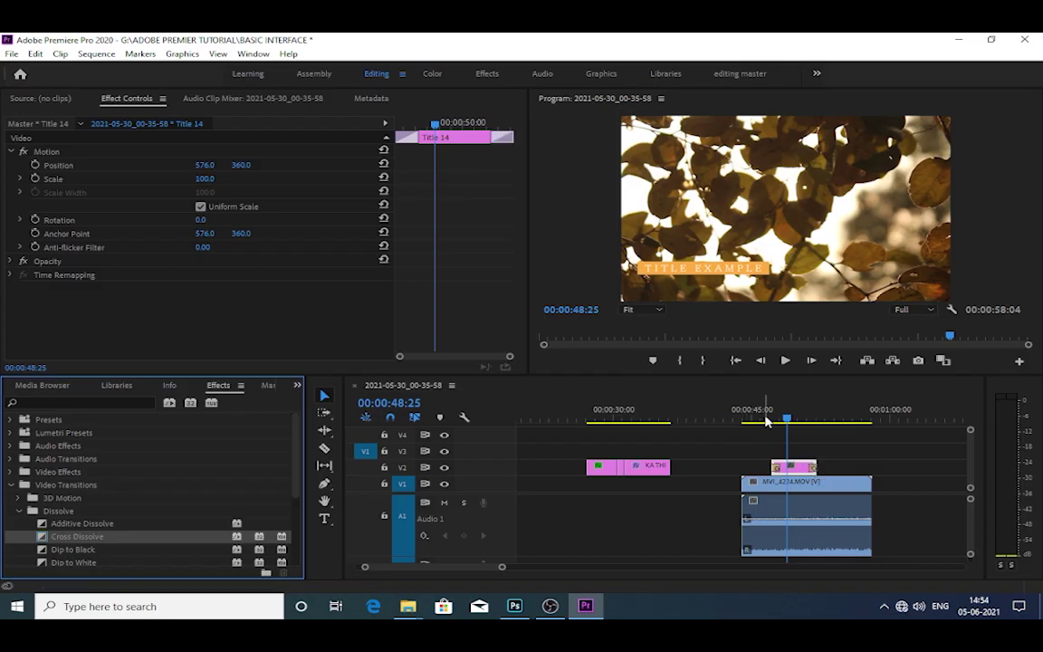
Play the sequence in an enlarged preview from 00:00:46:14 to check the title's fade-in and fade-out
click(766, 419)
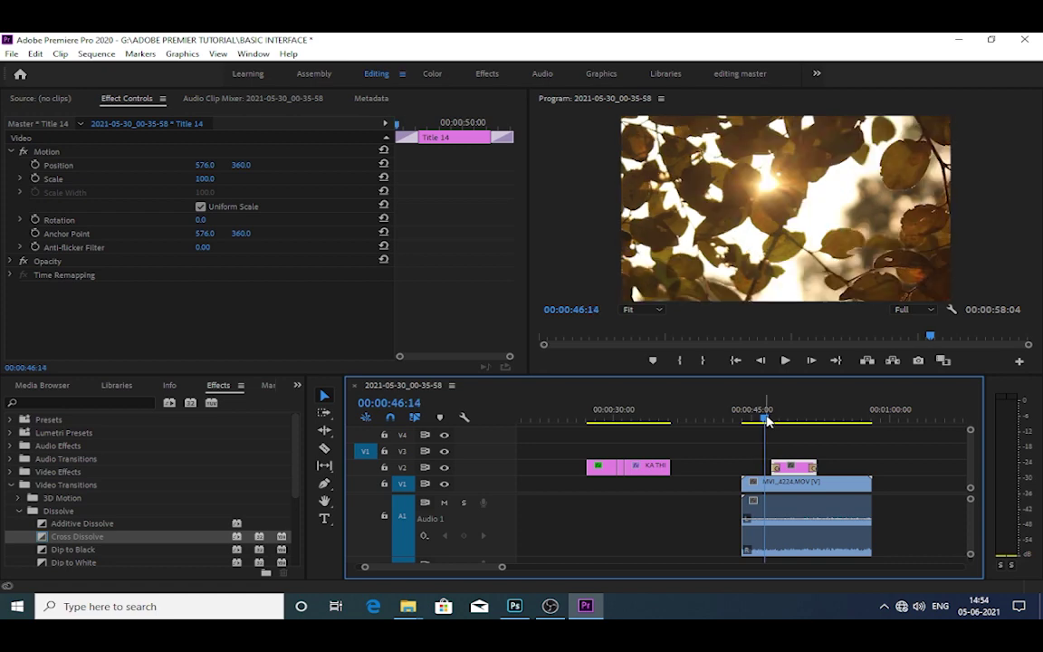
click(813, 294)
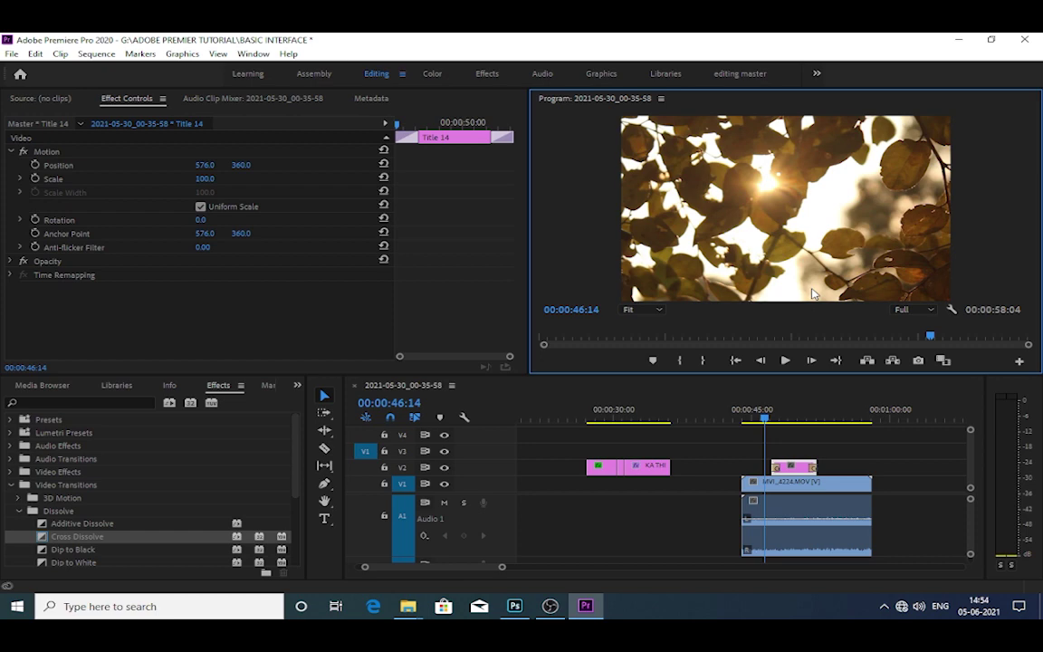
key(grave)
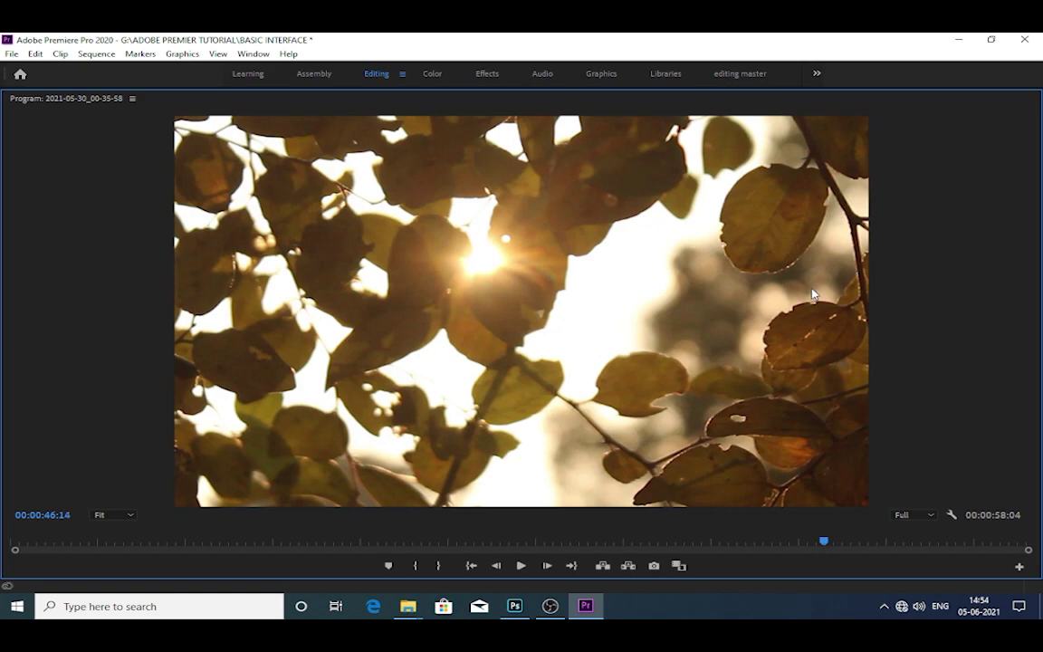
key(space)
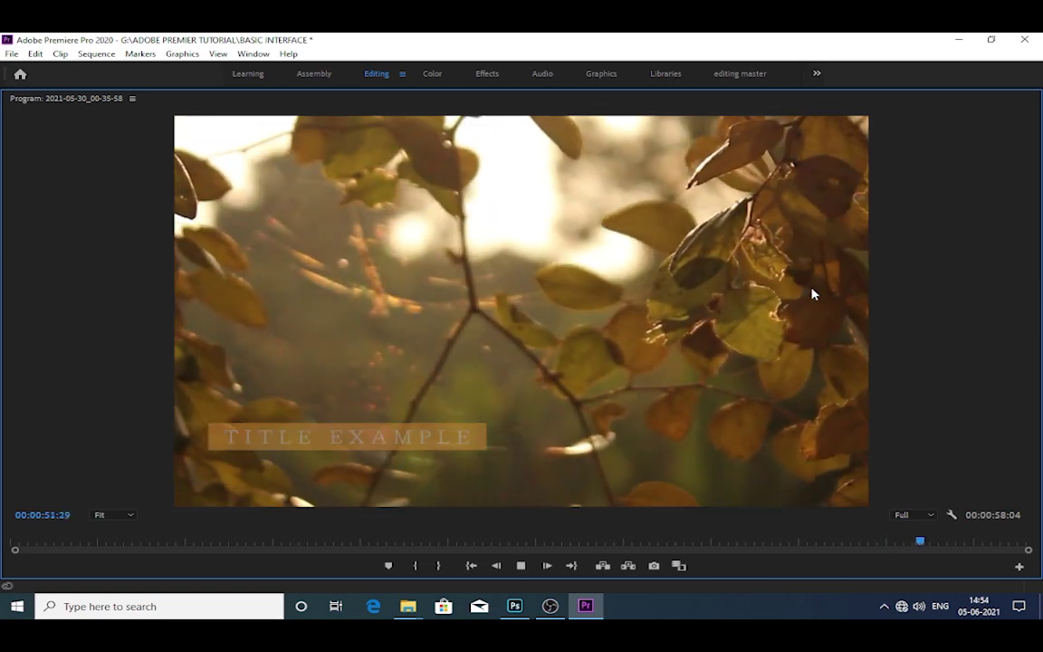
key(space)
key(grave)
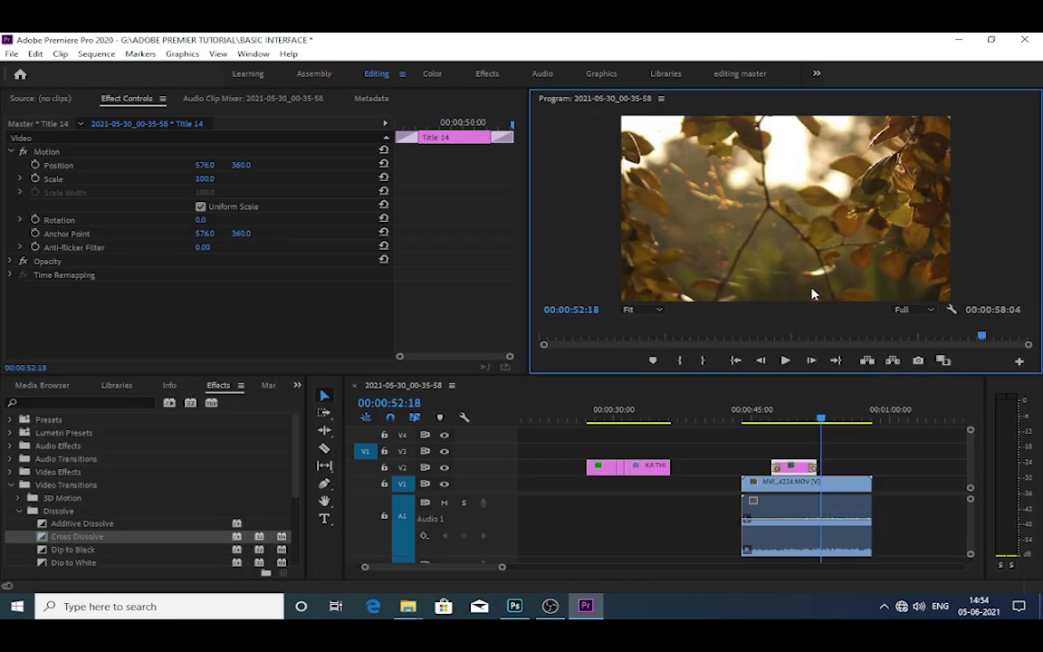
Move the playhead past the Title 14 clip to 00:00:52:06 and show the BASIC INTERFACE project's media items
drag(785, 412, 794, 415)
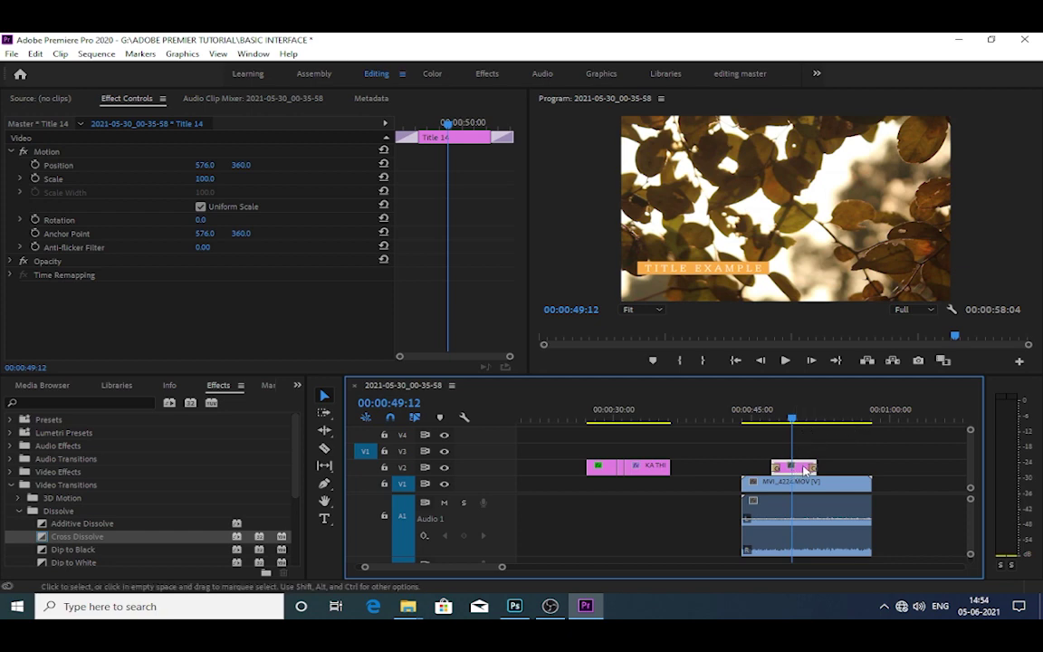
scroll(805, 469, down, 3)
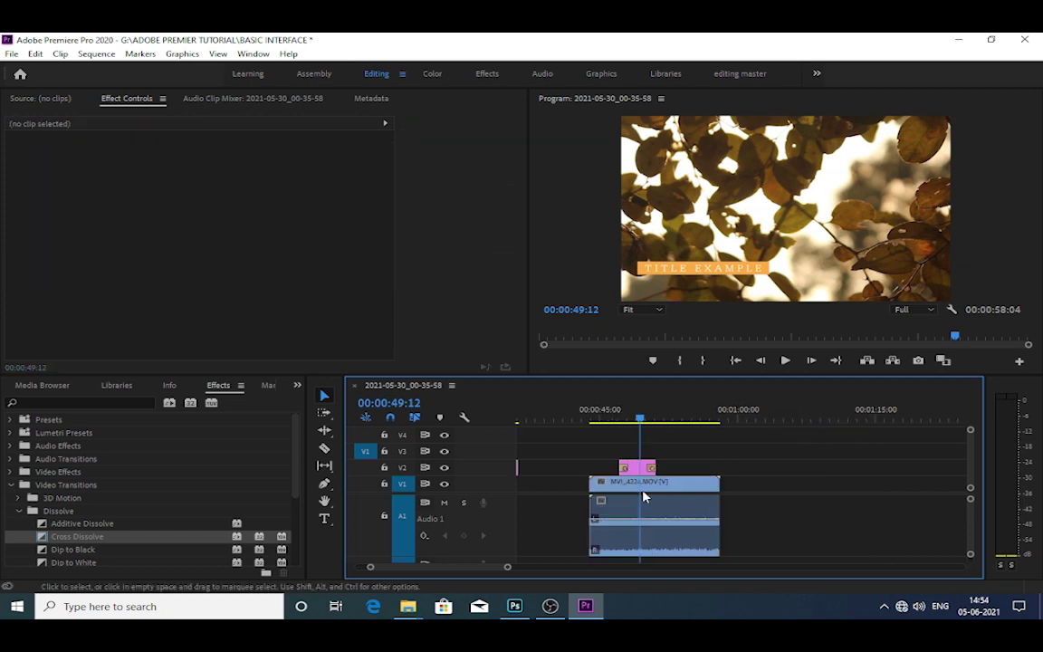
click(667, 420)
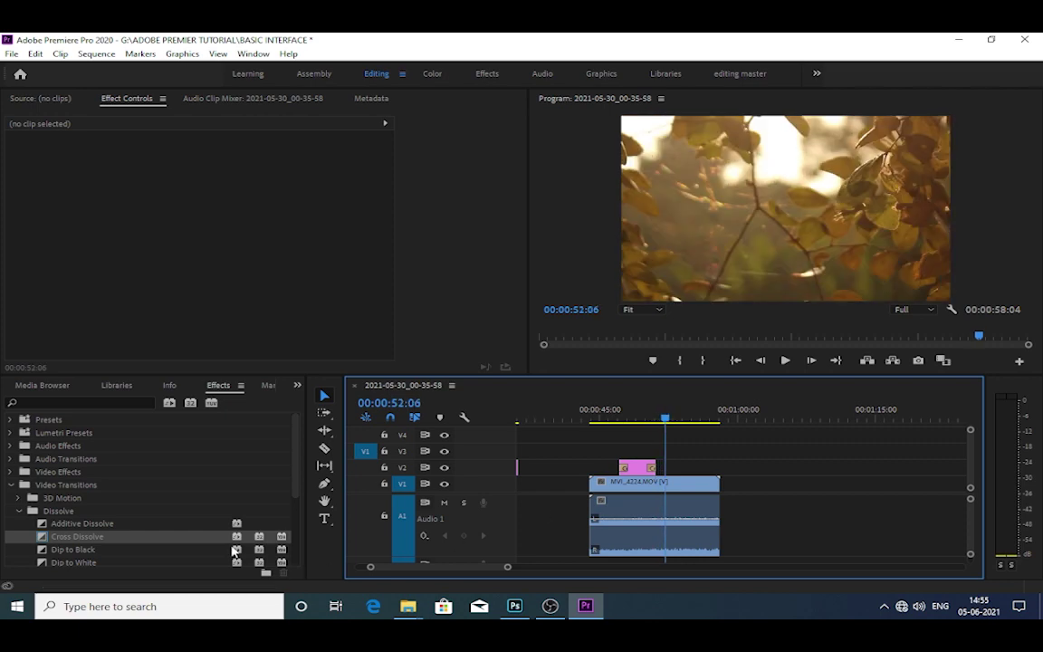
click(299, 386)
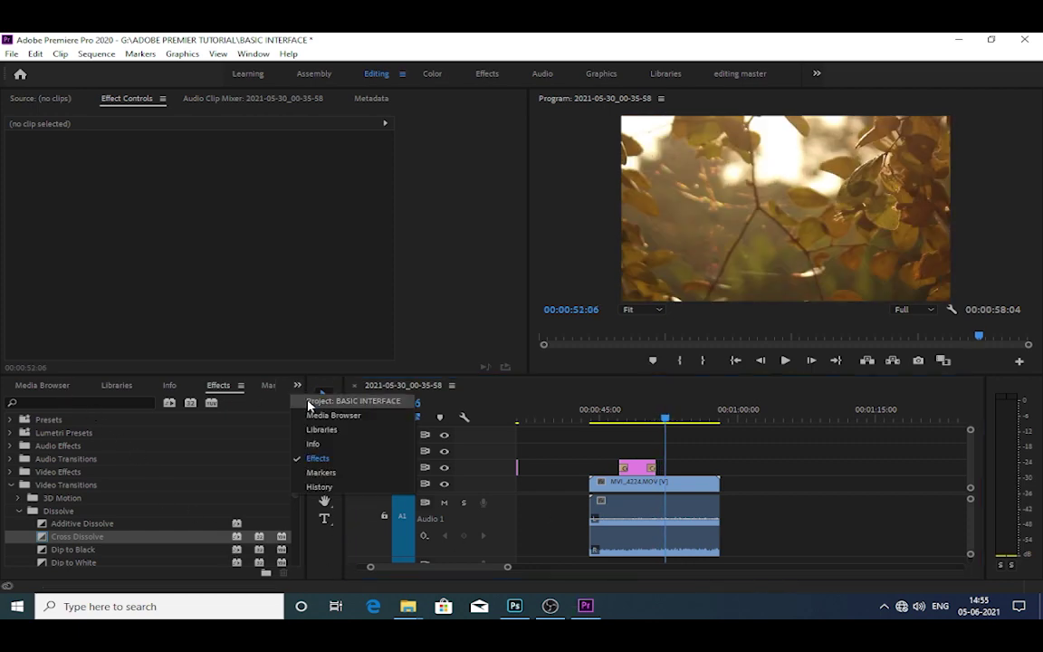
click(312, 401)
Switch to Photoshop and save the striped bar artwork to the Desktop as a PNG, replacing the existing h.png
click(513, 607)
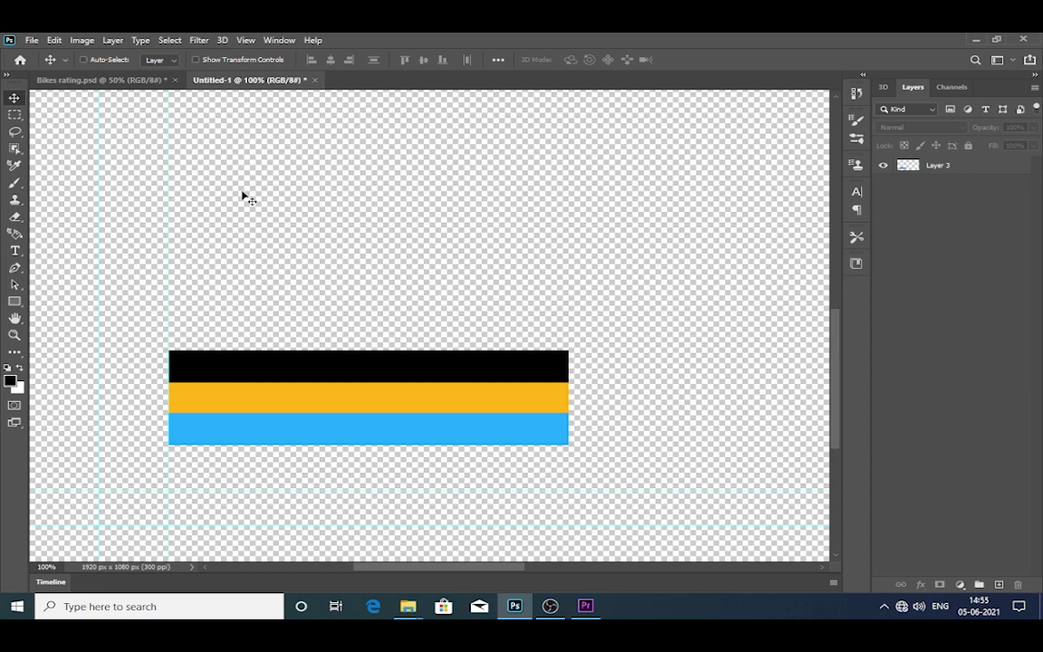
key(ctrl+s)
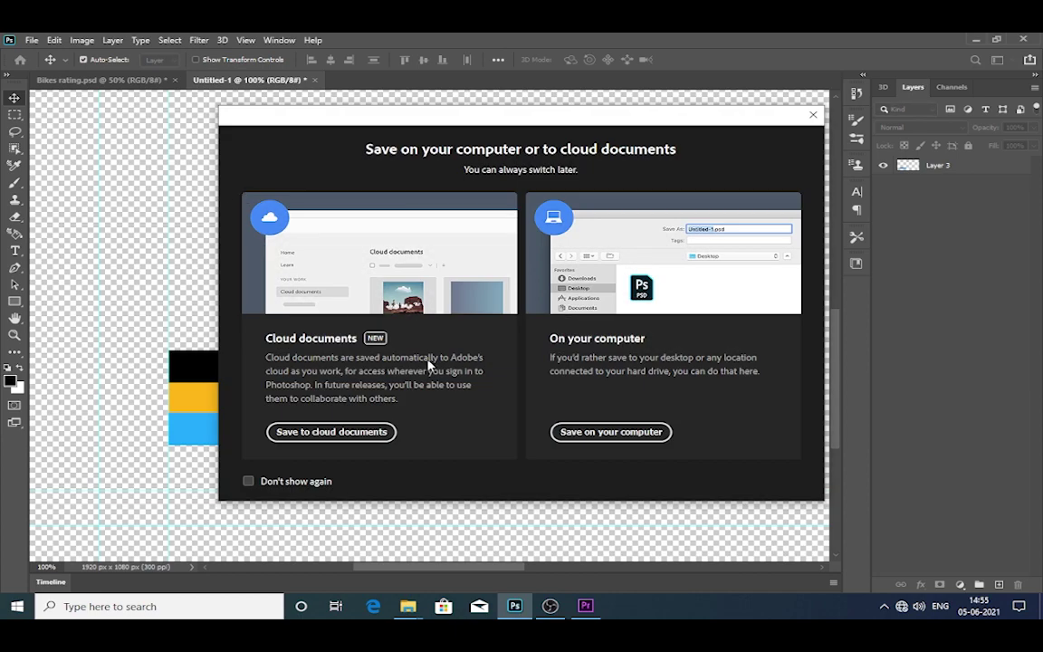
click(603, 432)
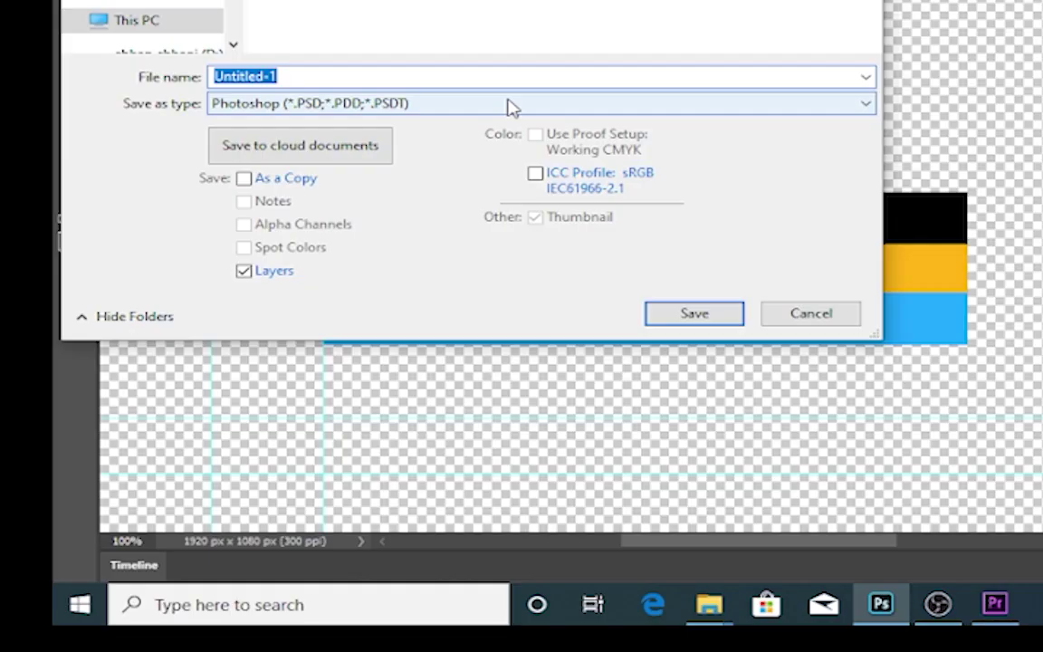
click(510, 107)
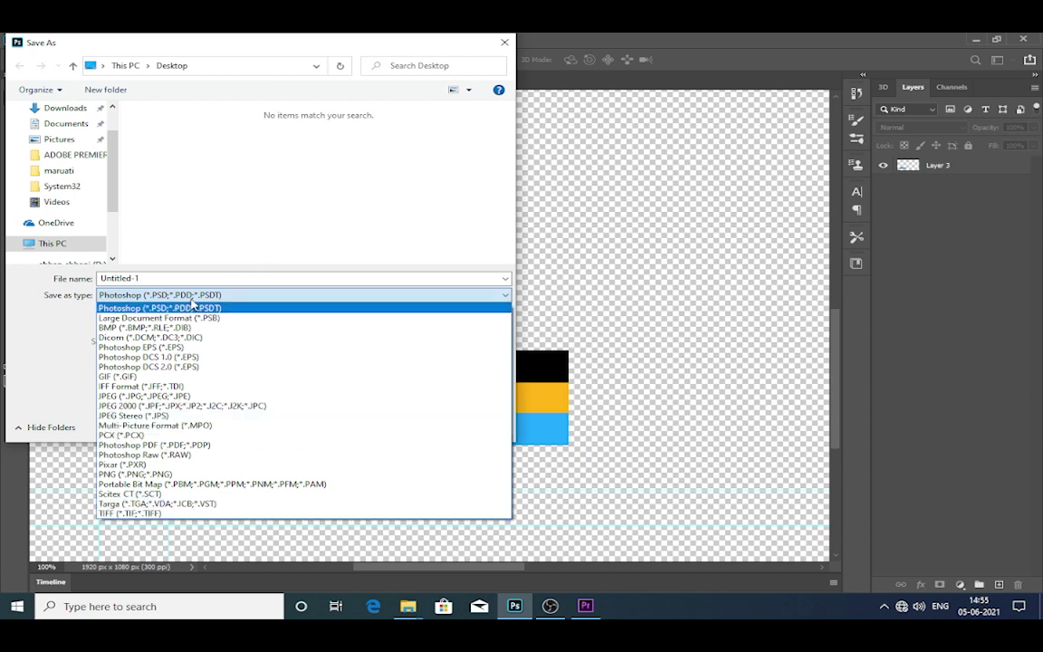
click(153, 474)
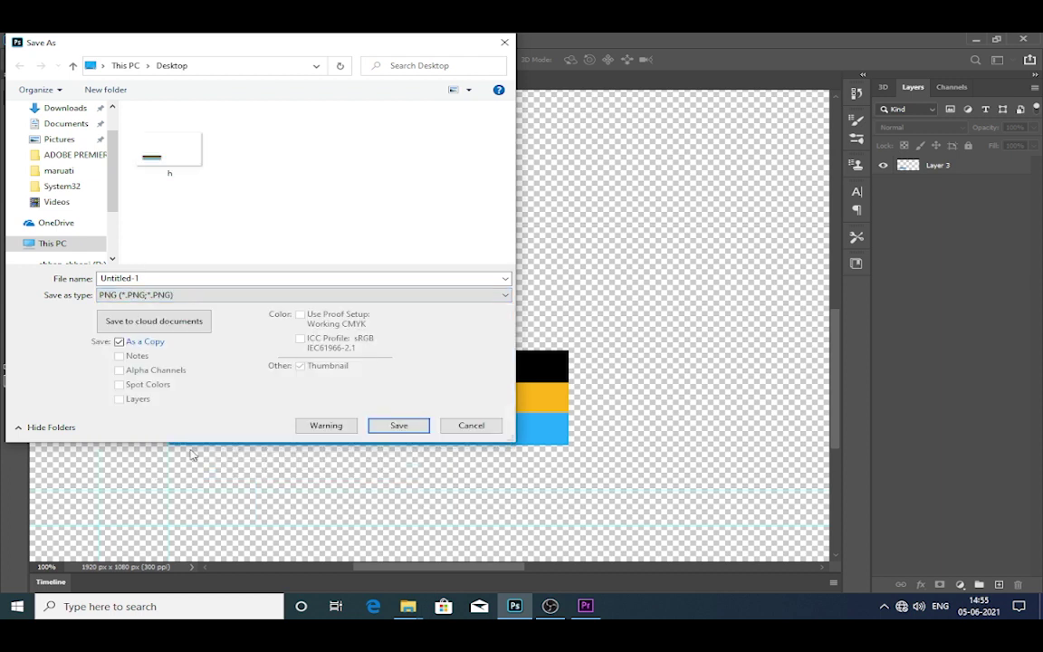
click(176, 168)
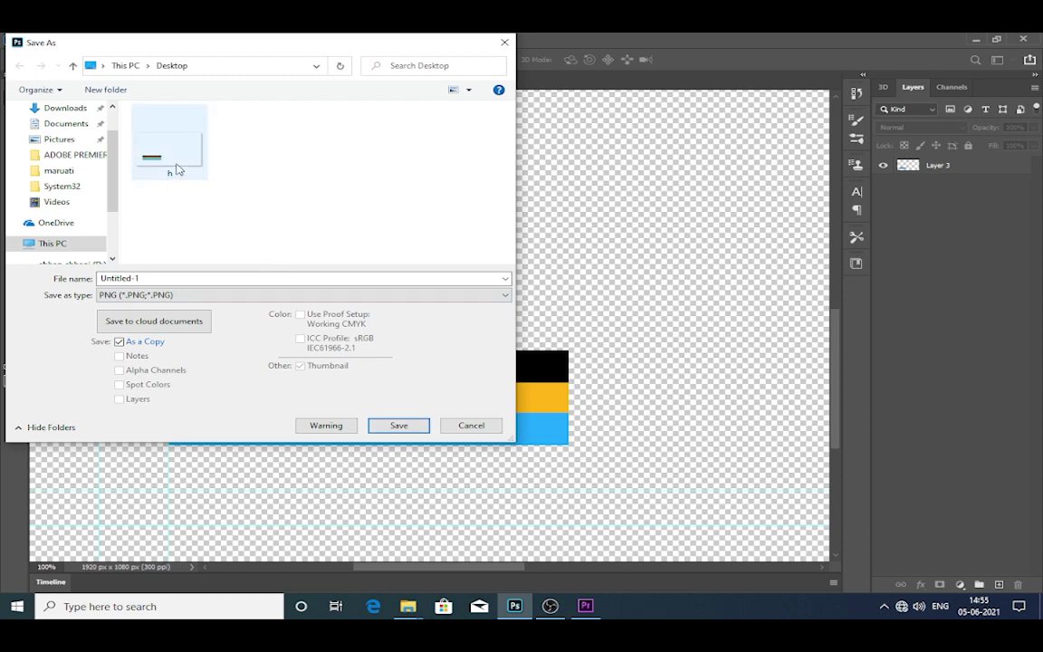
click(398, 424)
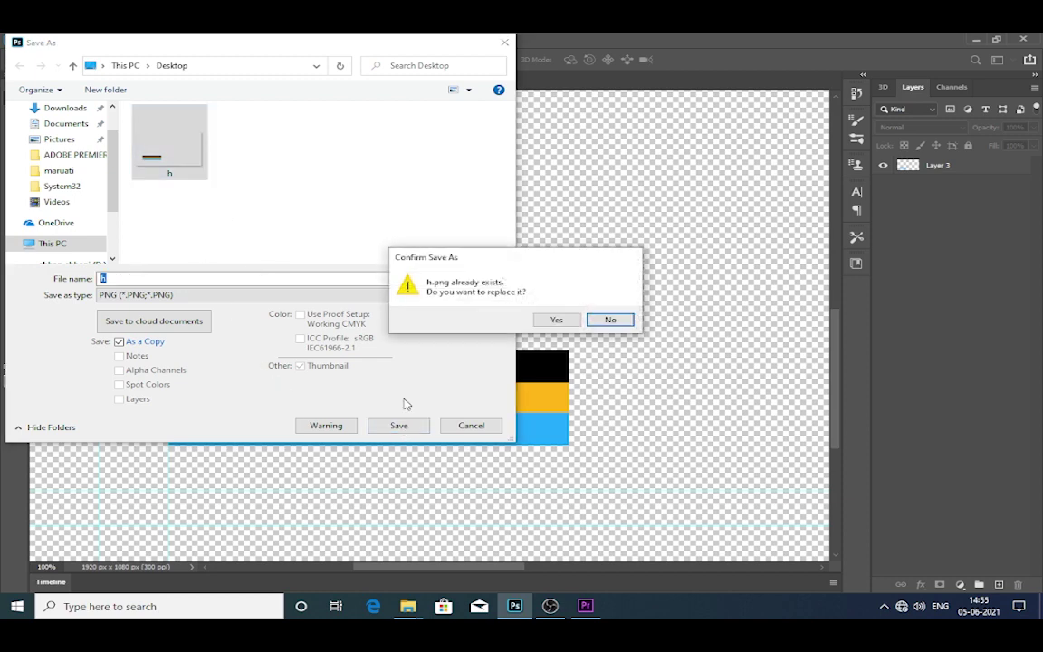
click(555, 319)
click(603, 197)
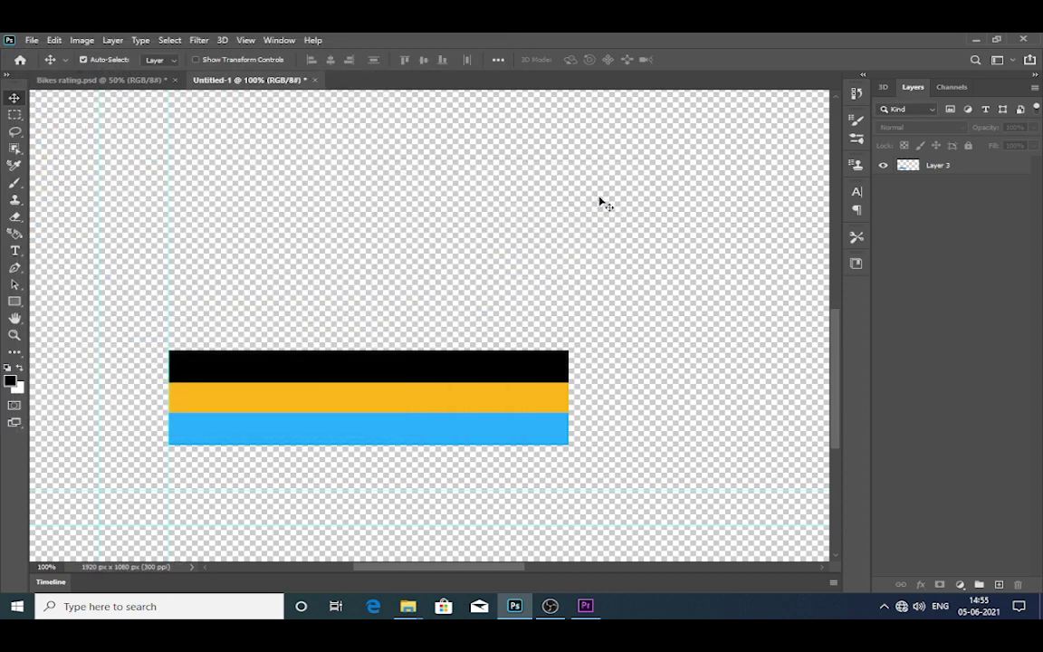
Switch back to Premiere Pro, import h.png from the Desktop and place it on track V2 starting at 00:00:52:06
click(586, 606)
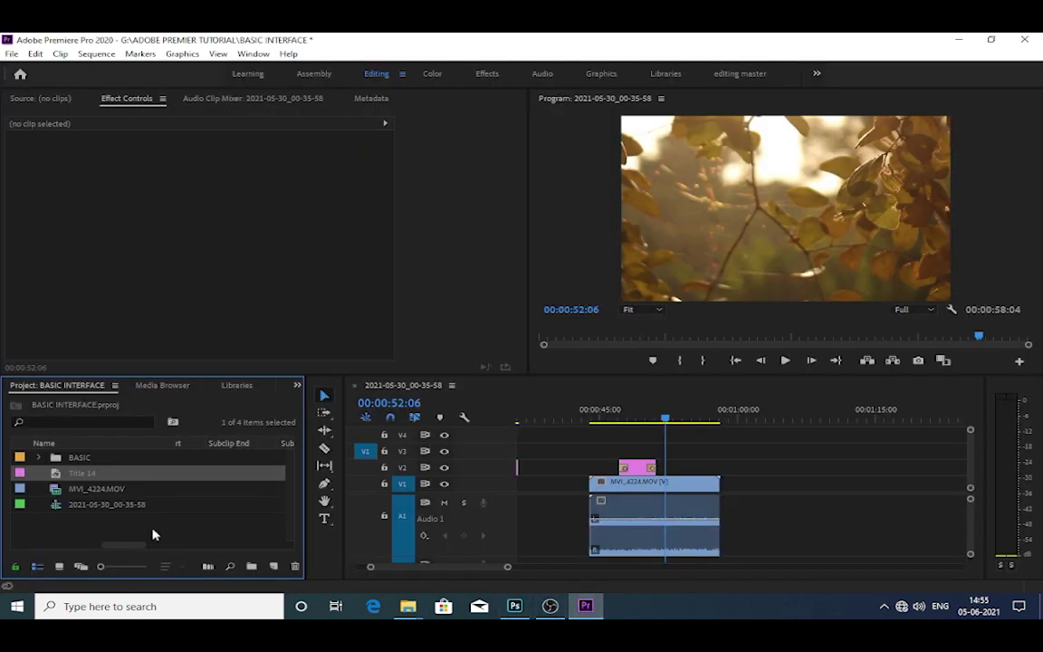
click(12, 53)
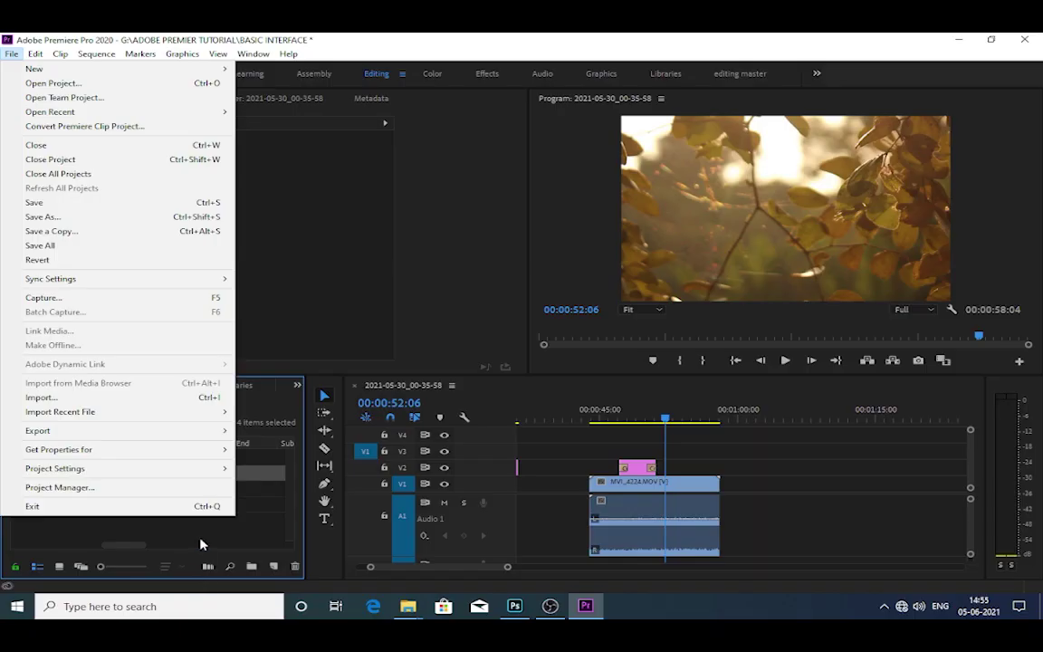
click(201, 544)
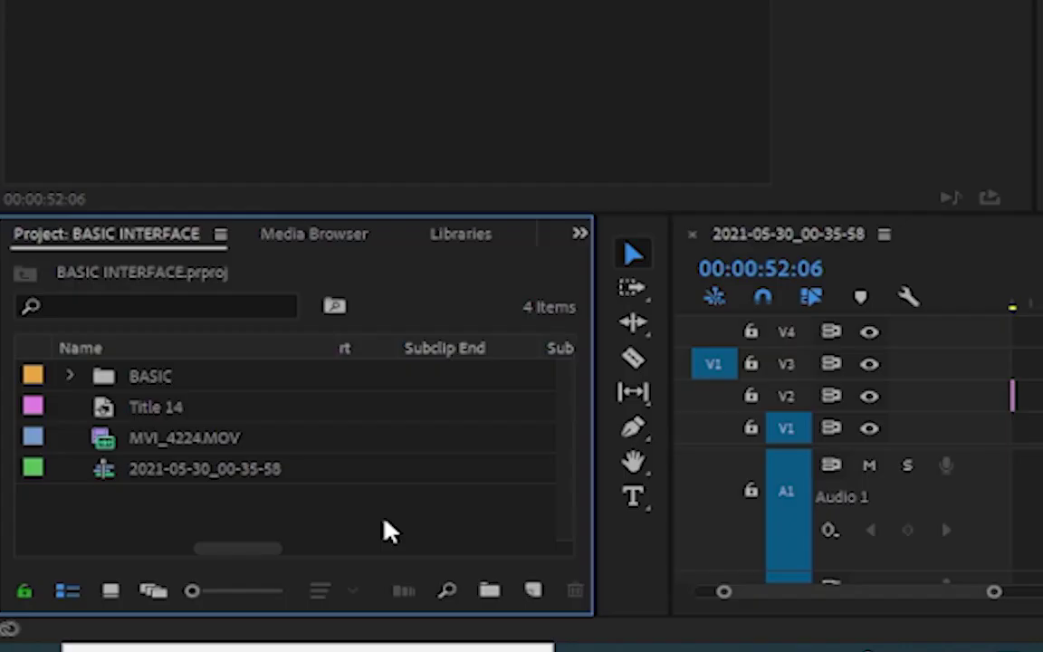
double_click(385, 530)
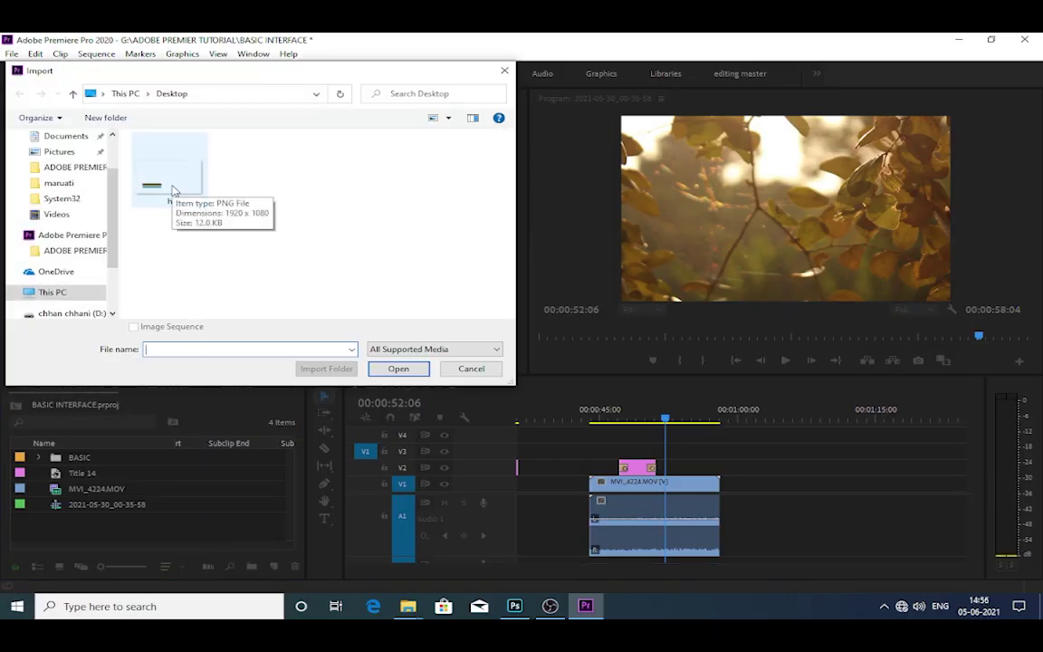
click(172, 192)
click(399, 368)
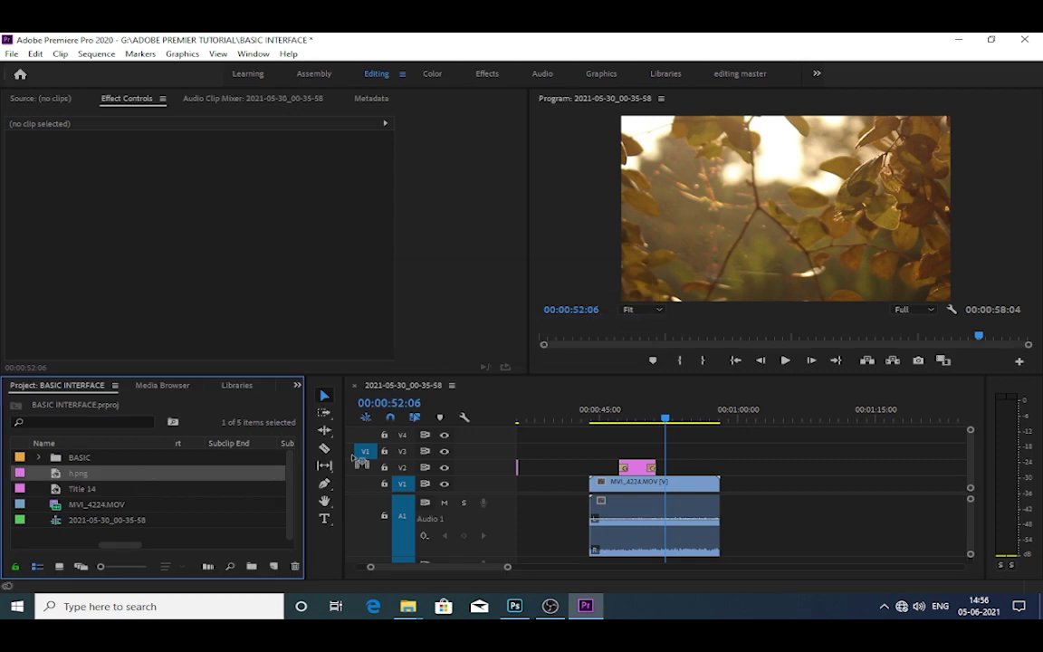
drag(360, 460, 688, 467)
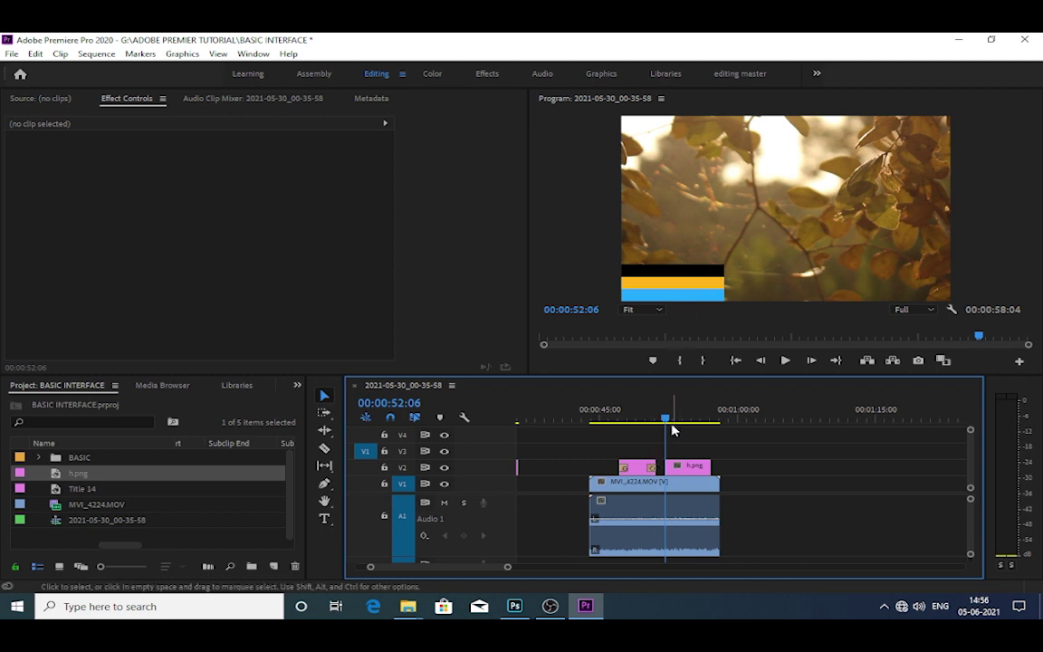
With the playhead at 00:00:52:18, set the h.png clip's scale to 75
drag(665, 423, 671, 423)
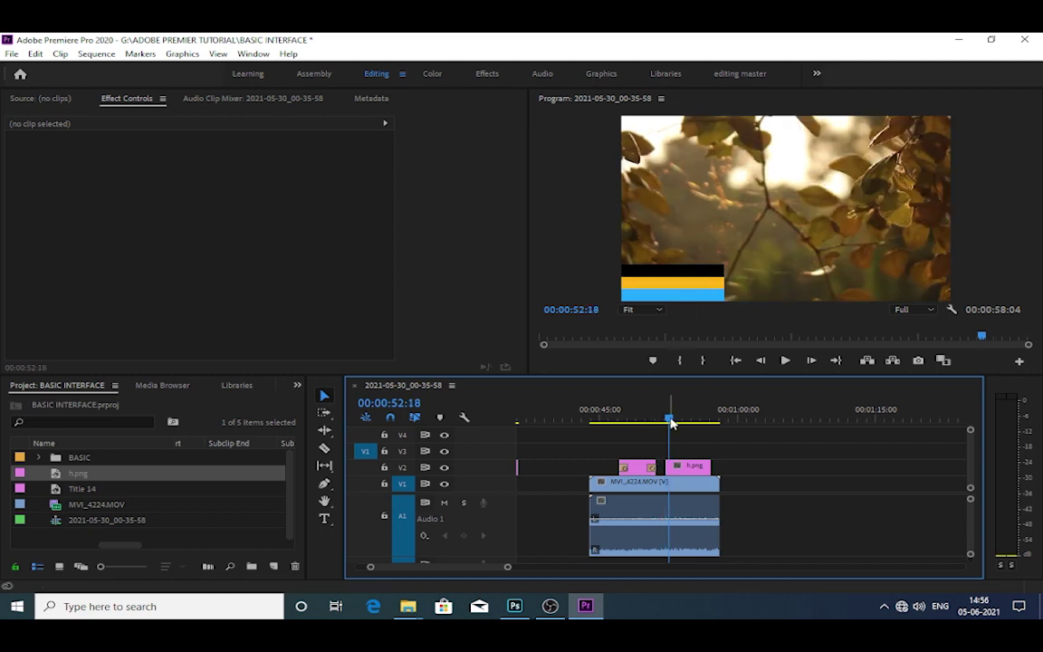
click(689, 474)
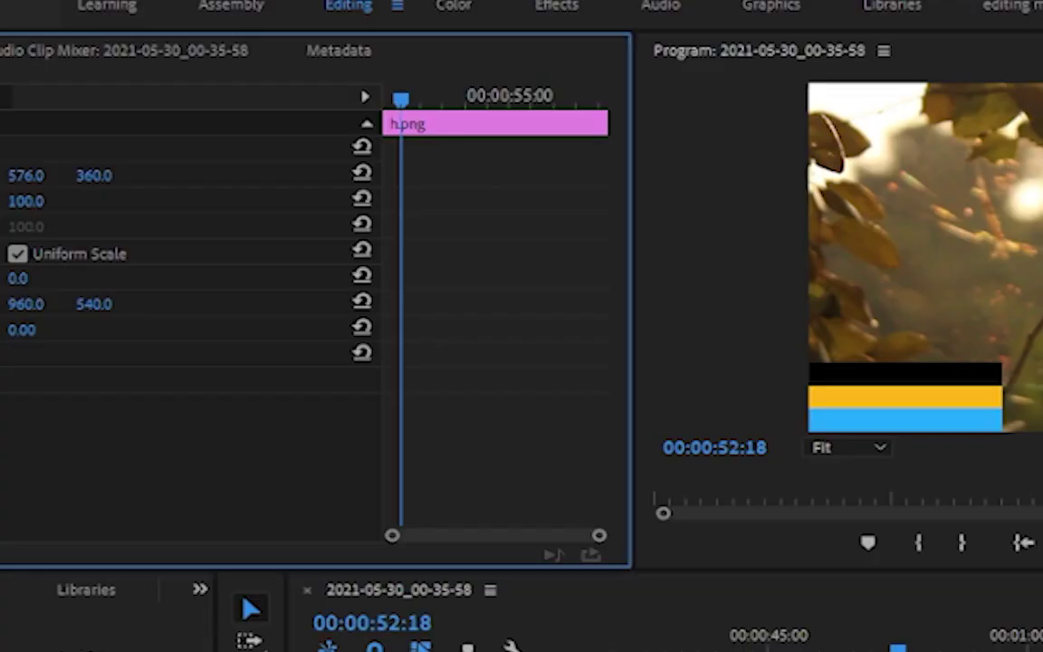
drag(25, 201, 3, 201)
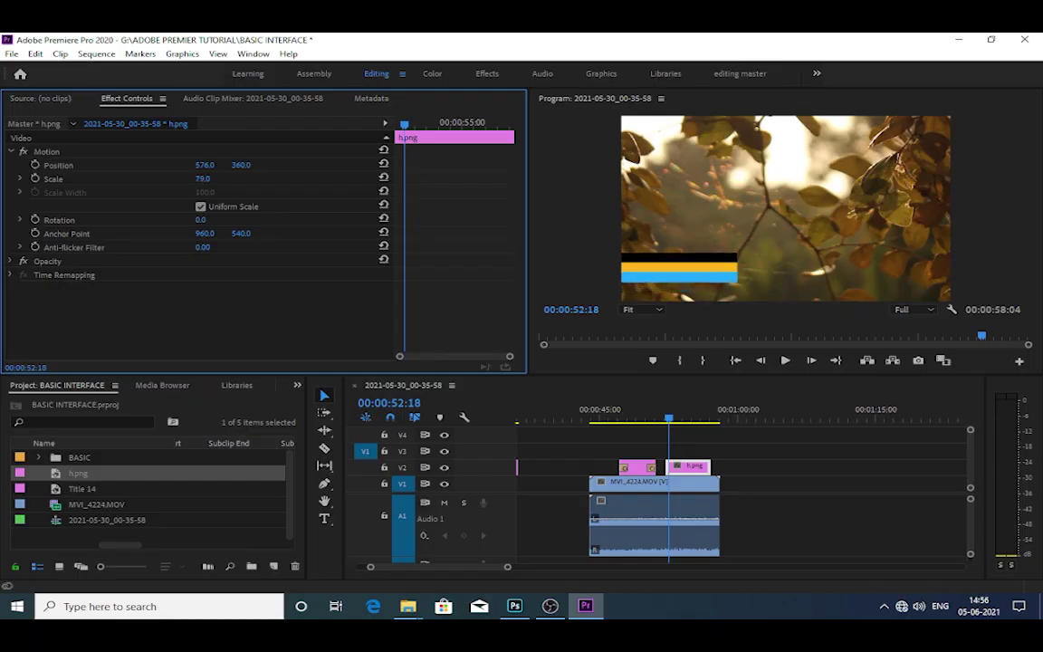
drag(203, 178, 199, 178)
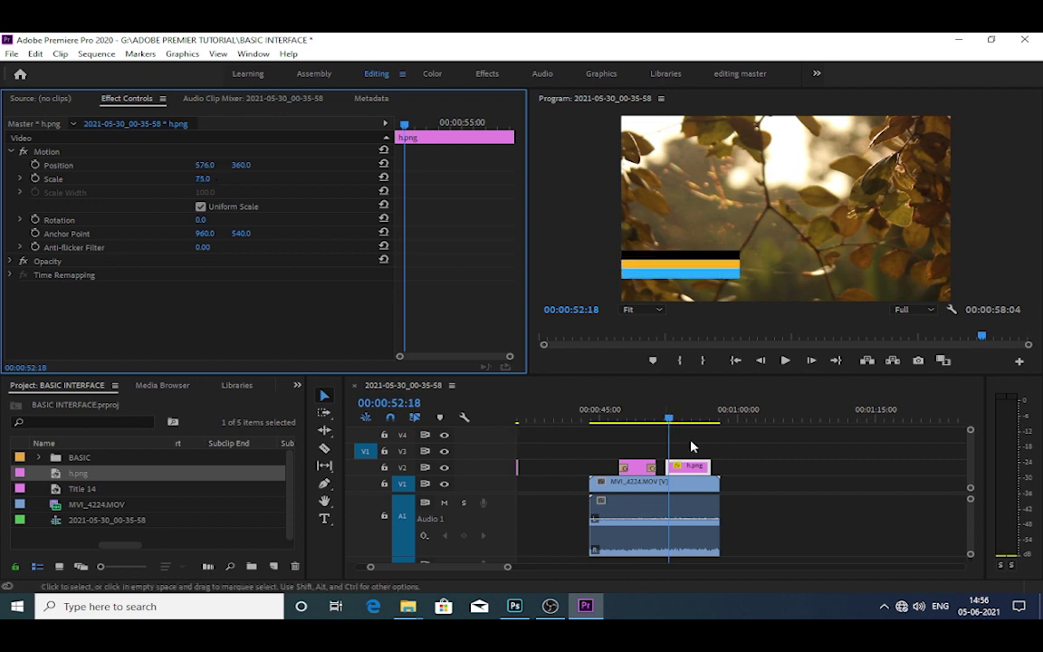
click(771, 487)
key(=)
key(=)
key(=)
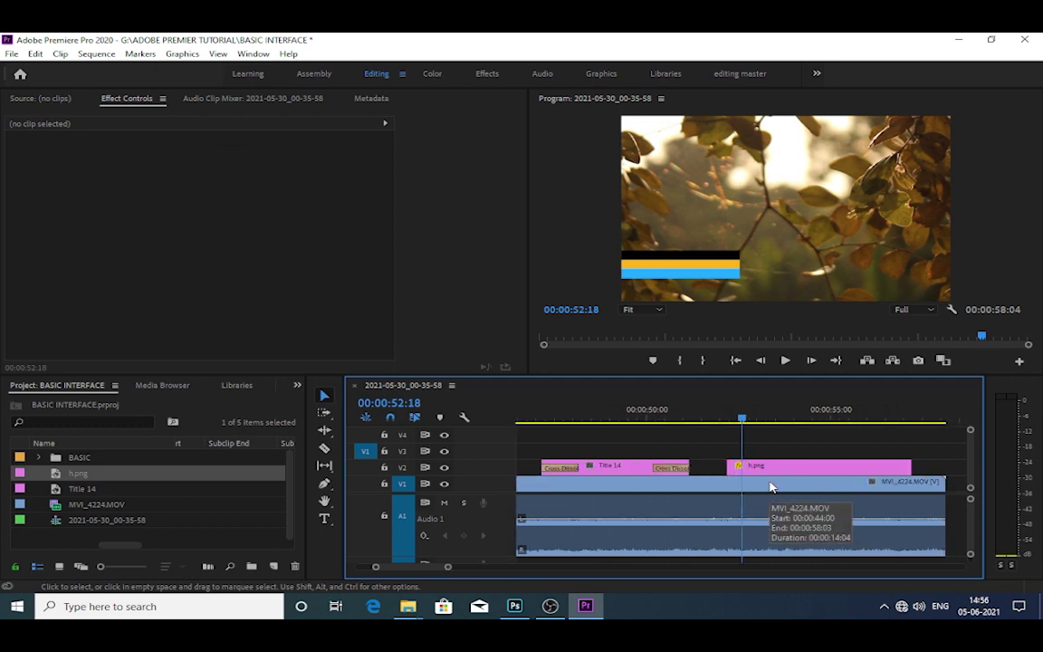
click(12, 55)
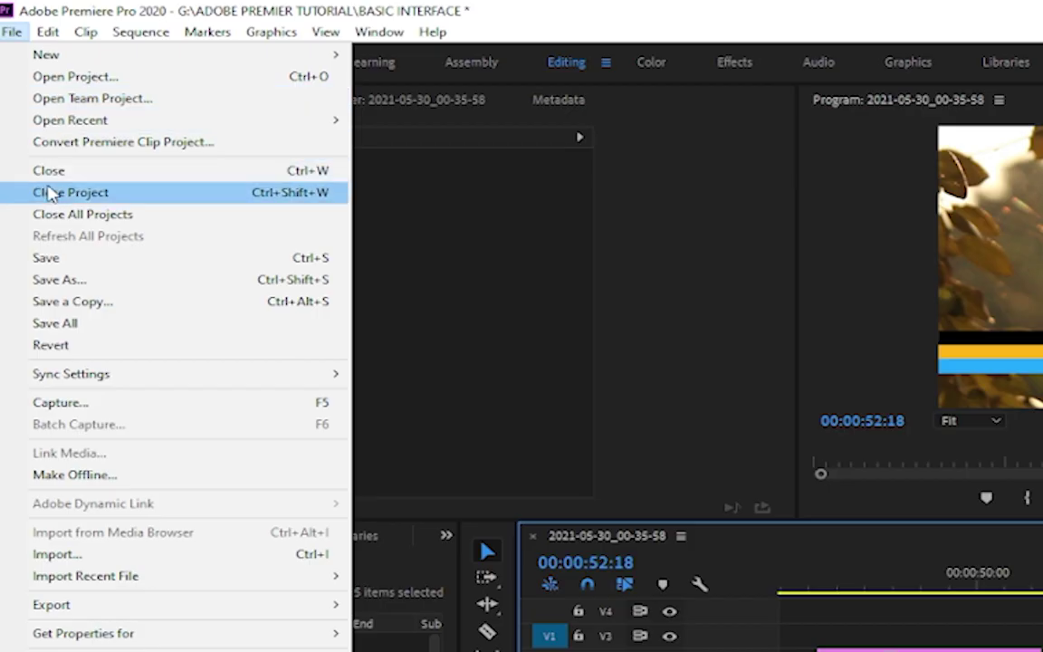
mouse_move(170, 56)
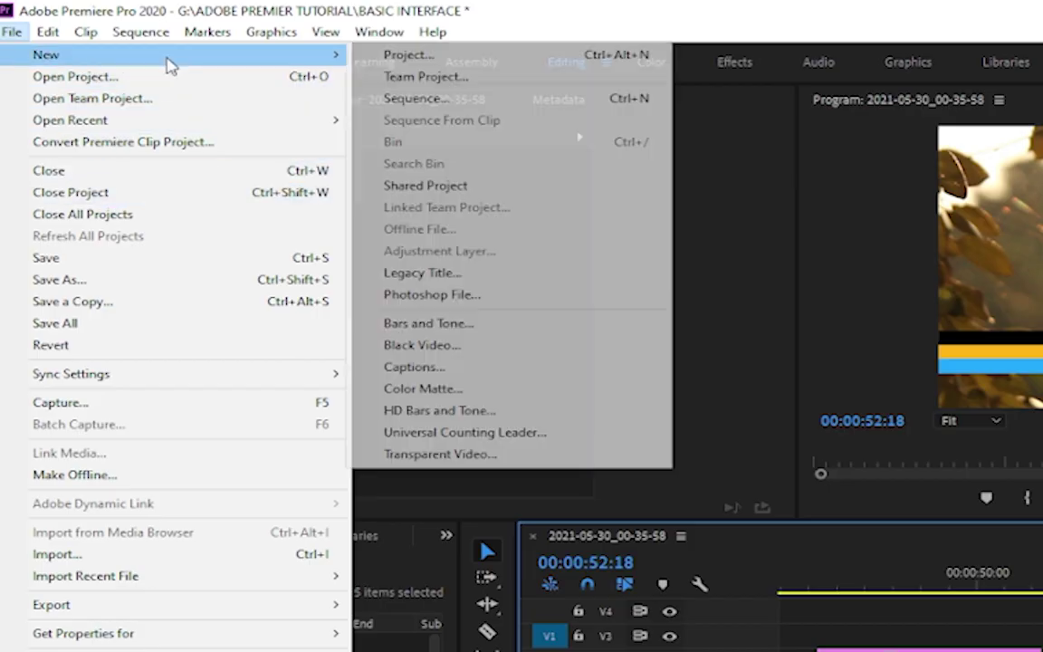
click(465, 279)
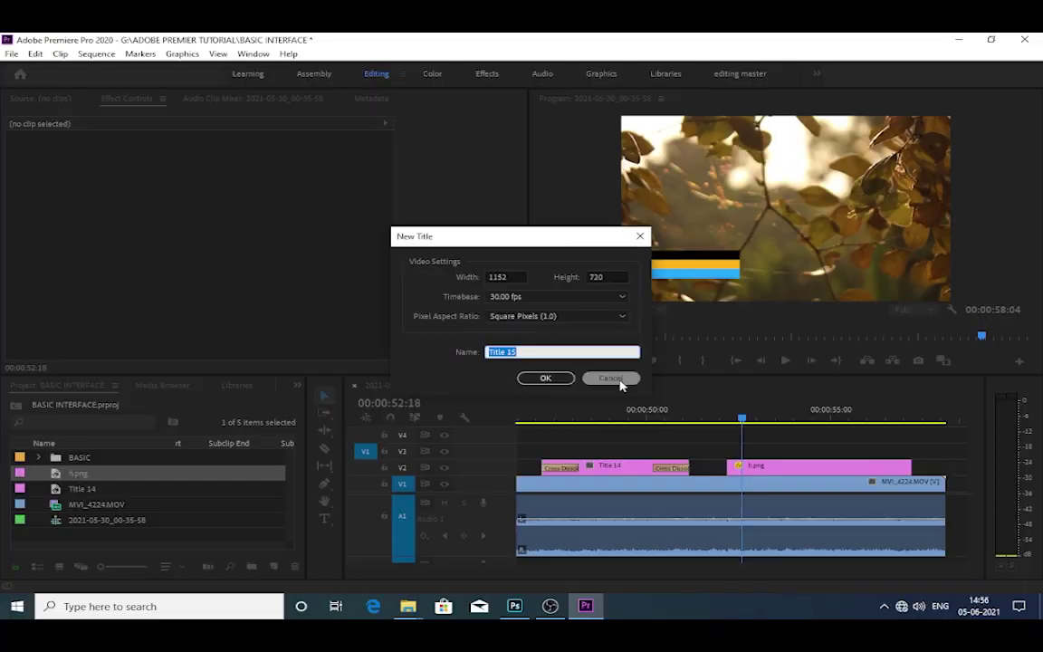
click(619, 380)
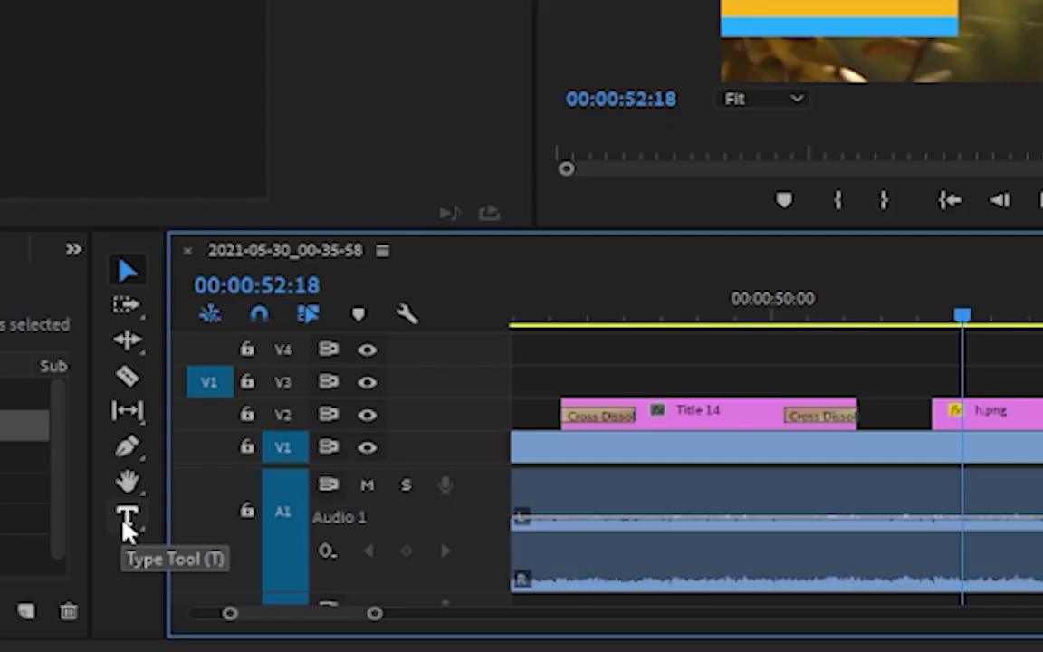
Add the text "TILE TEST" with the Type tool just above the striped bars at 00:00:52:18
click(127, 518)
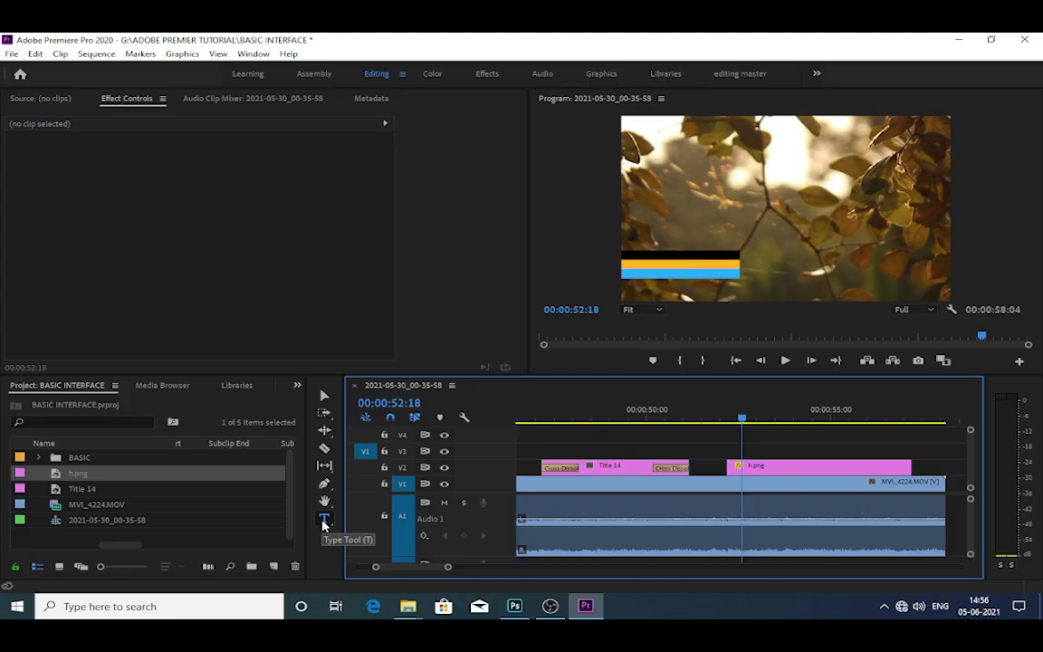
click(671, 252)
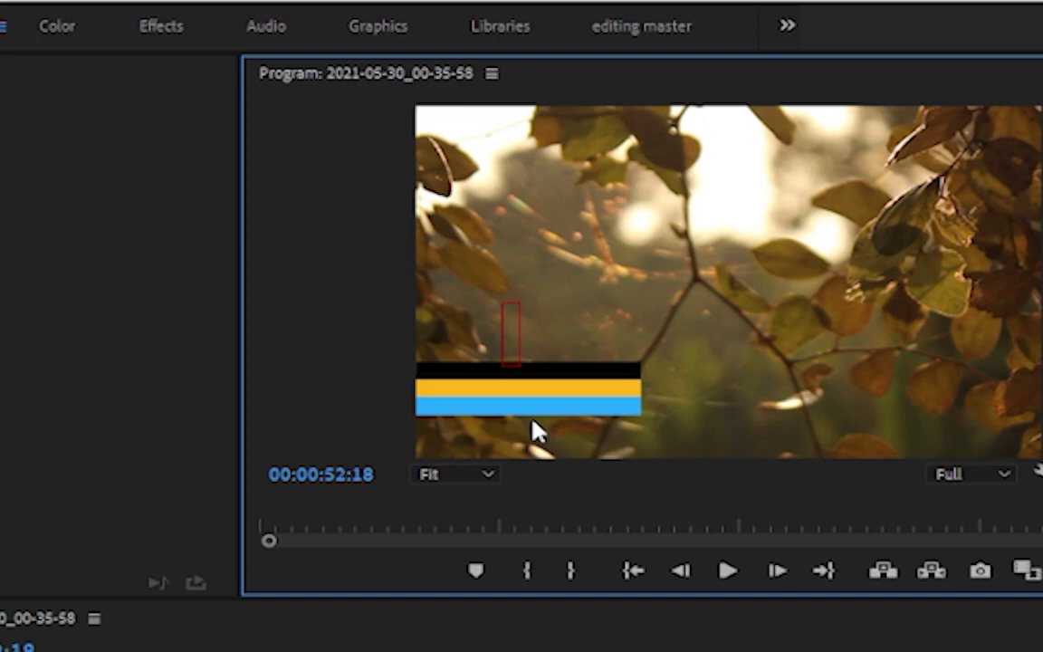
text(TILET)
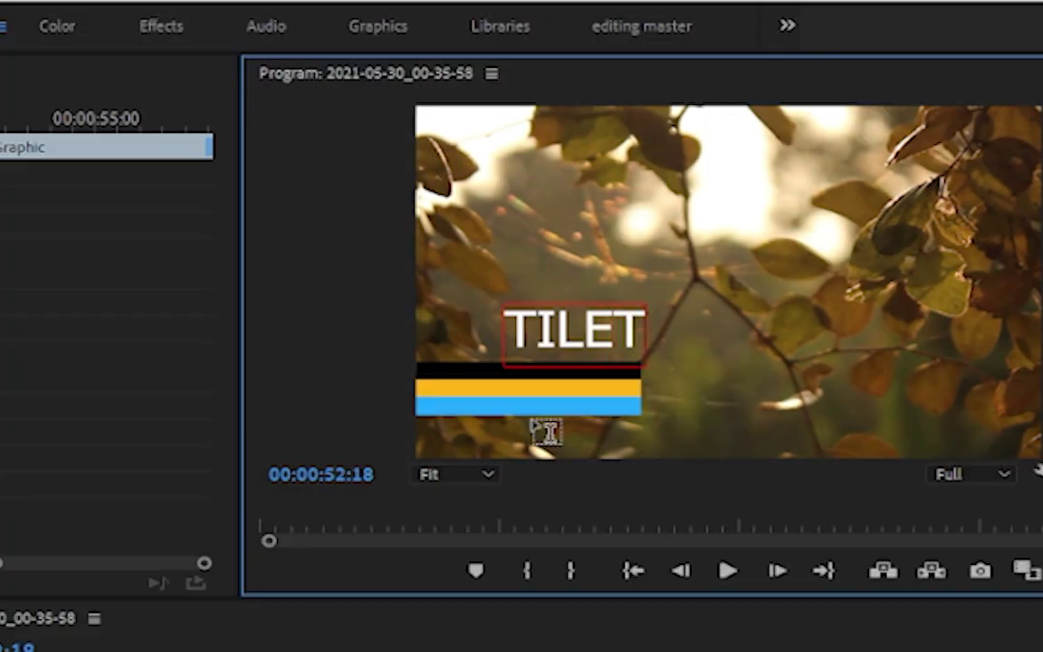
key(BackSpace)
text(TE)
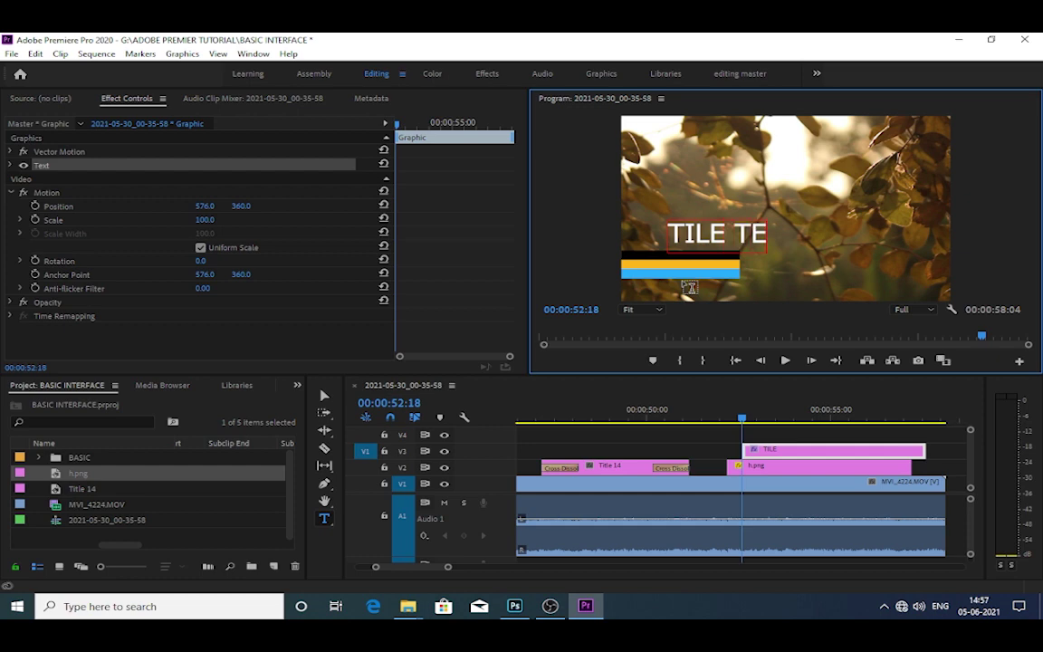
text(ST)
Select all of the TILE TEST text and set its font size to 50
drag(667, 233, 787, 238)
key(ctrl+a)
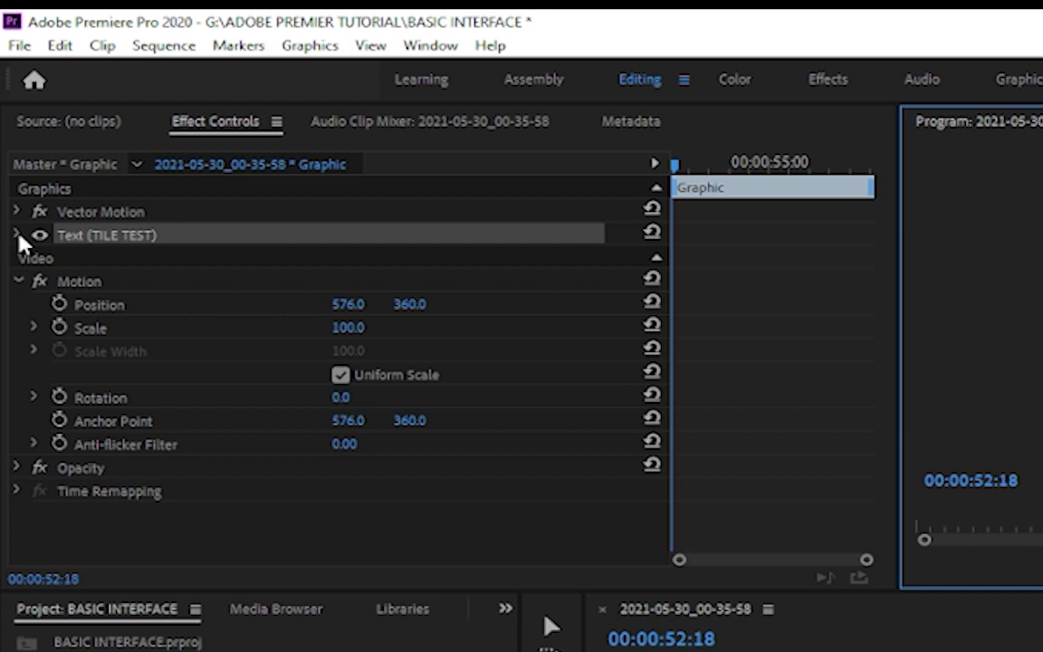
click(17, 235)
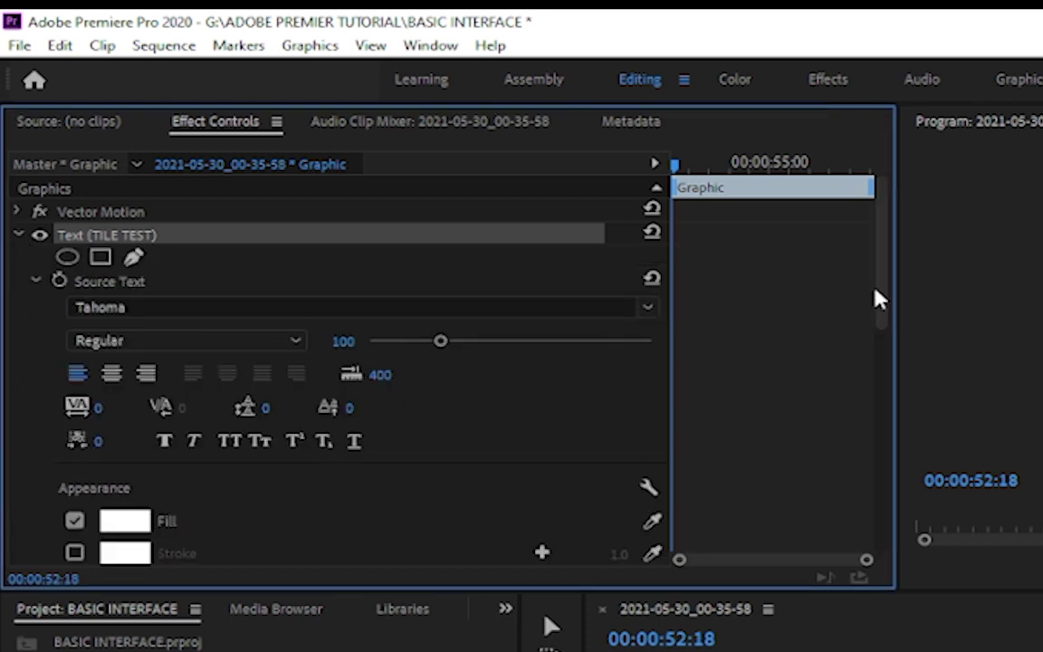
drag(878, 299, 877, 339)
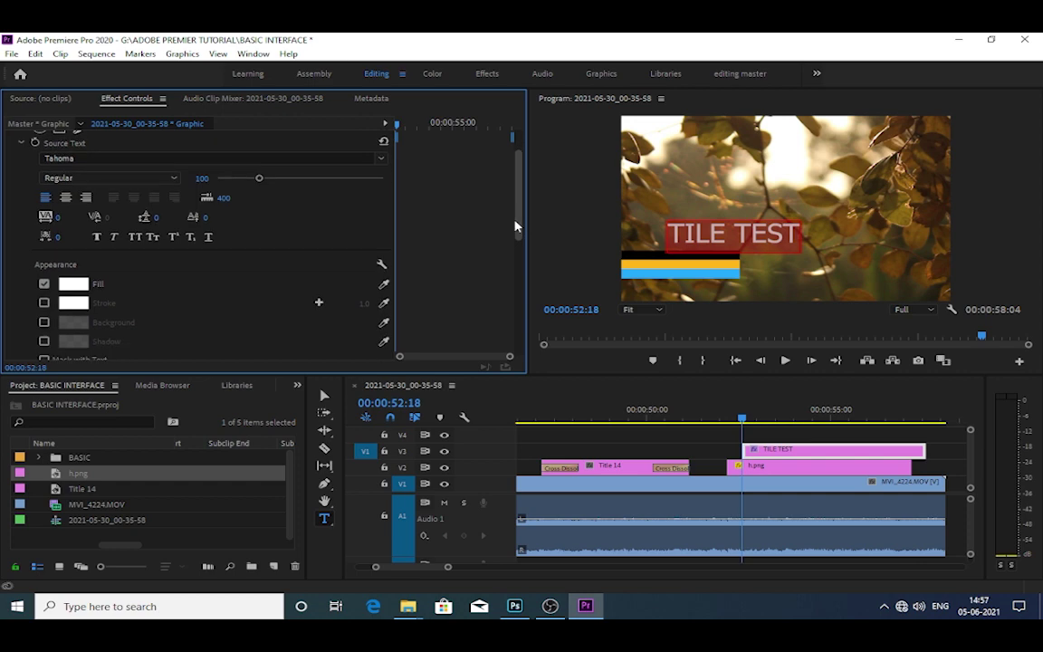
drag(515, 227, 512, 234)
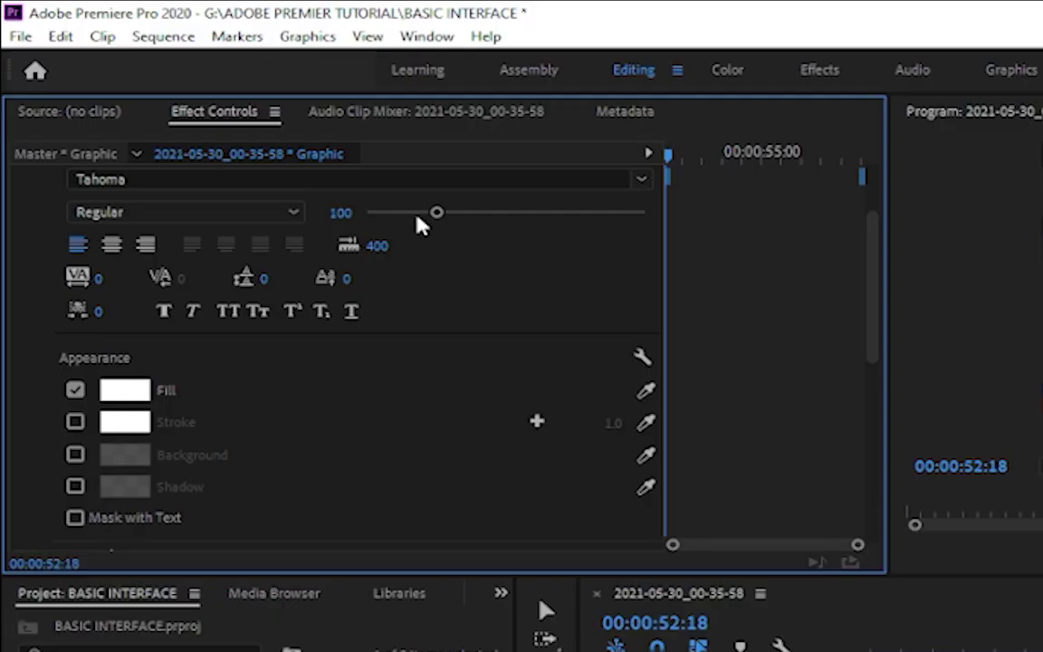
drag(434, 214, 417, 219)
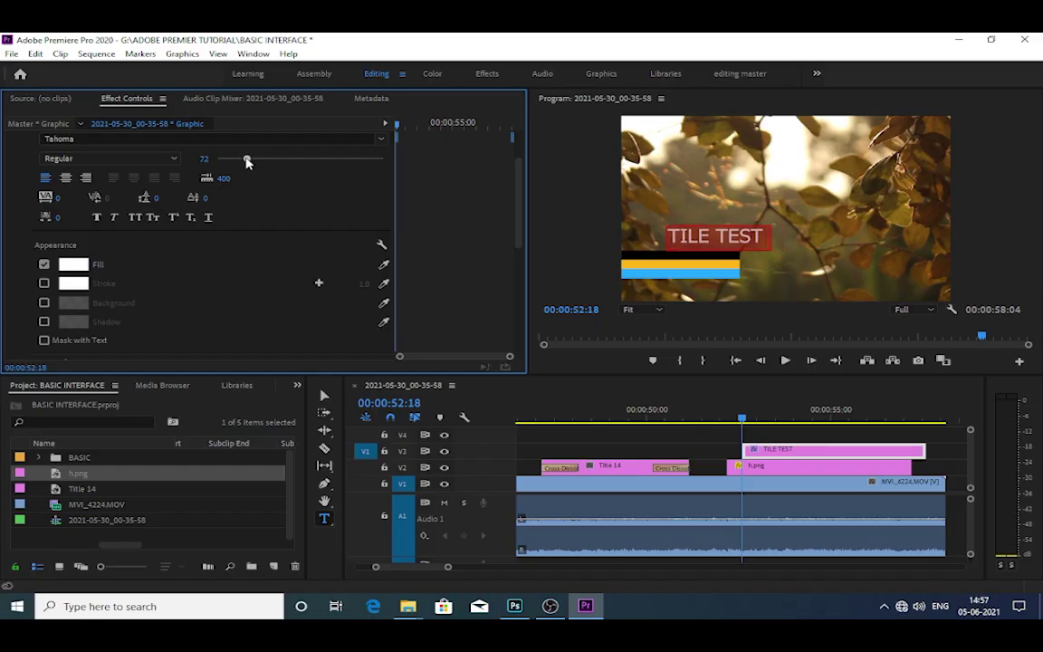
drag(247, 161, 237, 161)
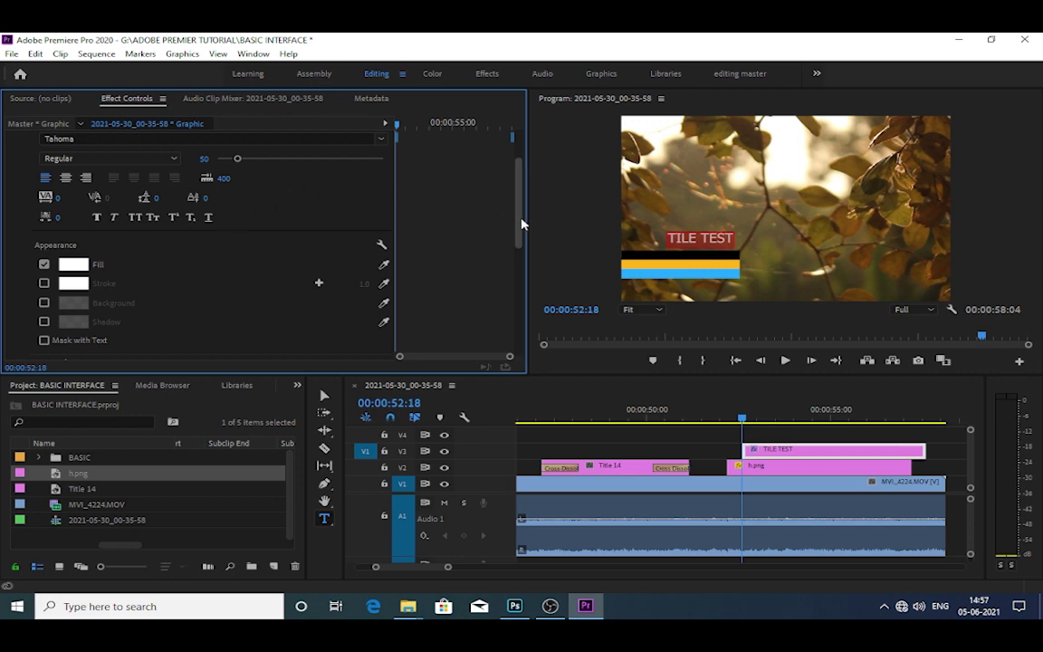
Set the text's Transform position to 32.4, 554.8 so it sits over the black stripe
drag(521, 221, 505, 246)
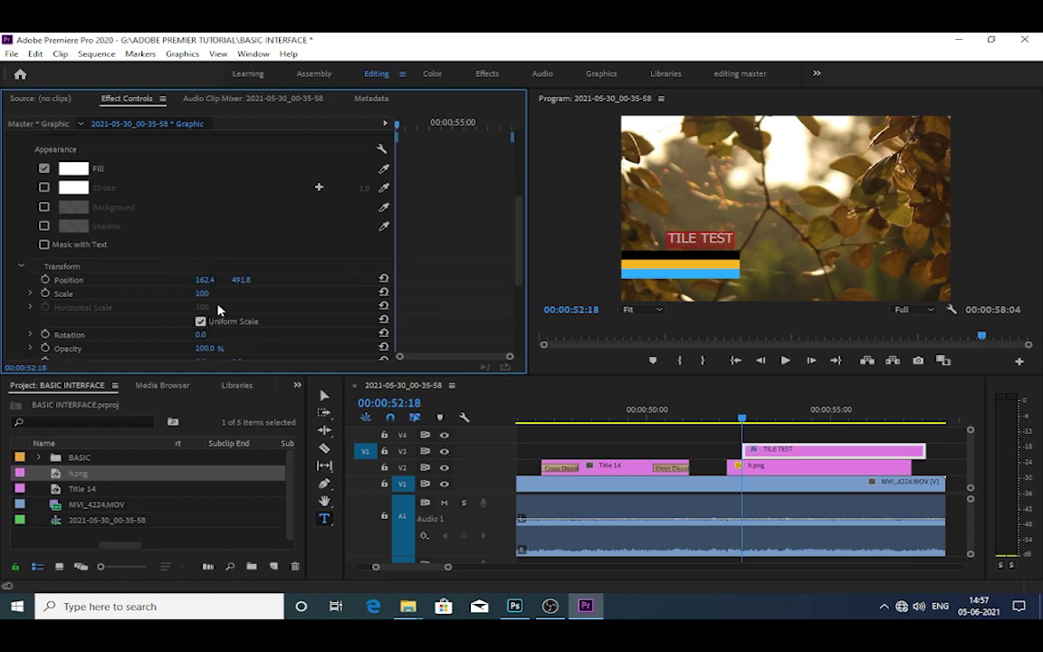
drag(205, 280, 181, 280)
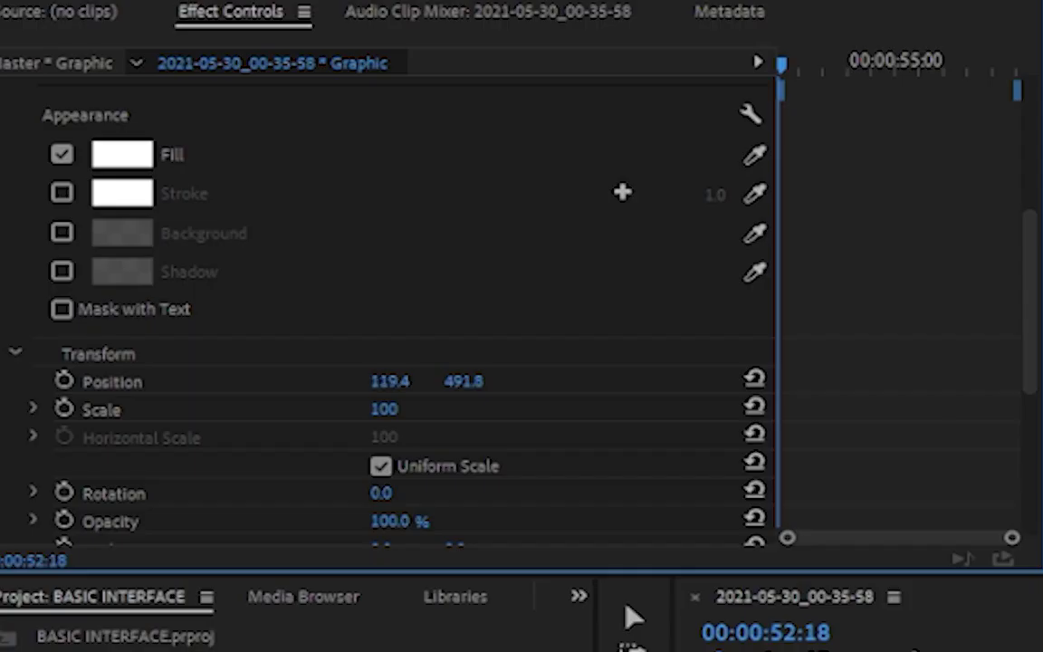
drag(390, 381, 347, 381)
drag(448, 383, 475, 383)
drag(240, 280, 263, 280)
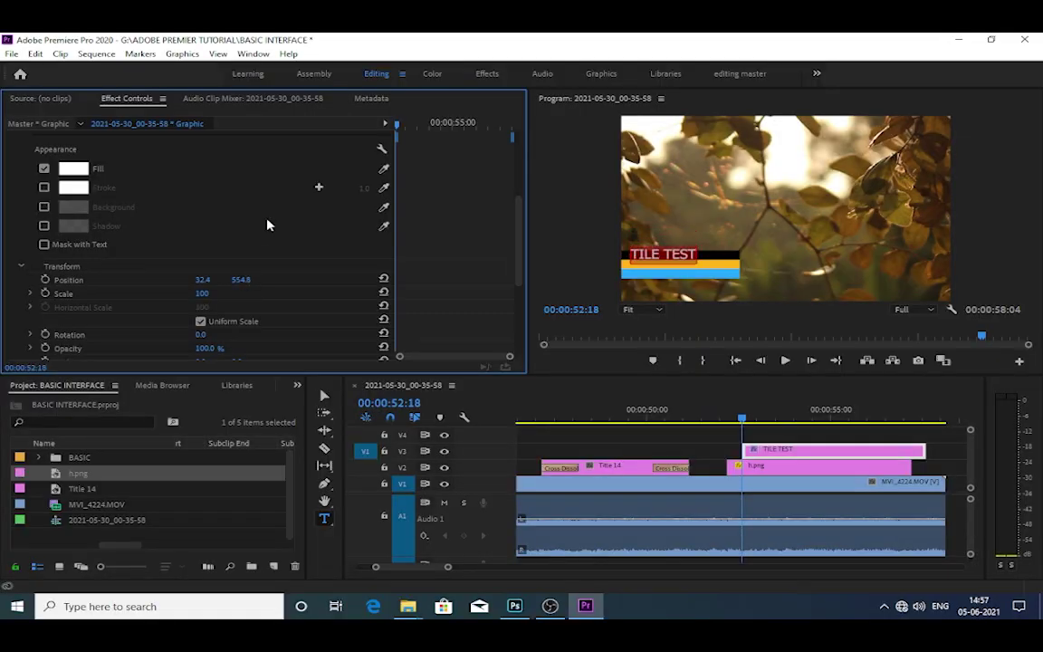
Reduce the TILE TEST text's font size to 44 and deselect the clip
scroll(365, 249, up, 2)
scroll(365, 249, up, 1)
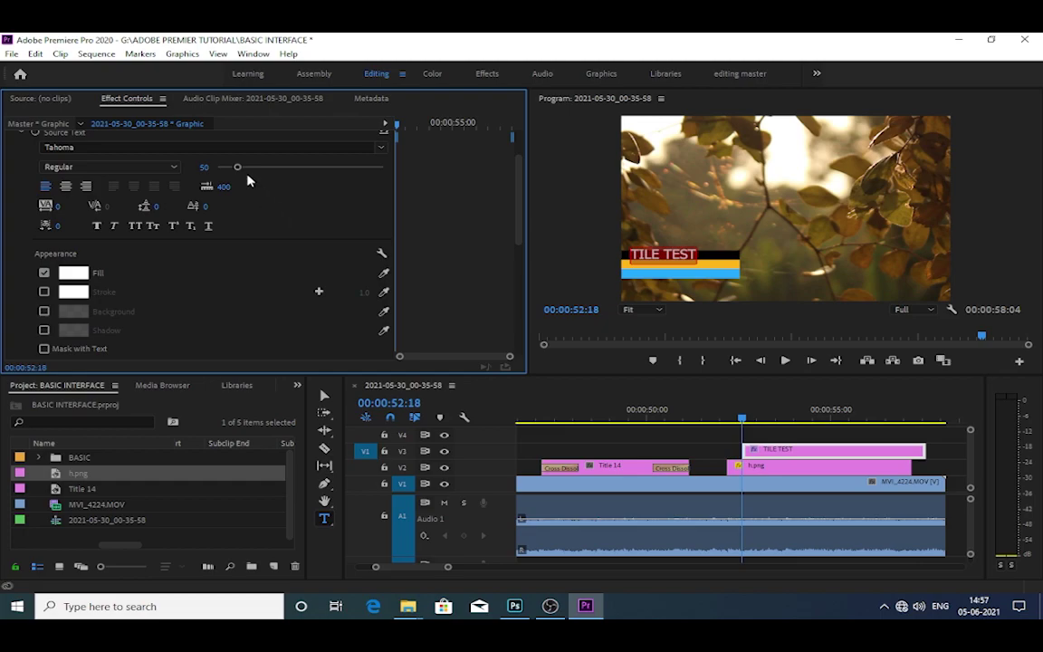
drag(237, 168, 235, 168)
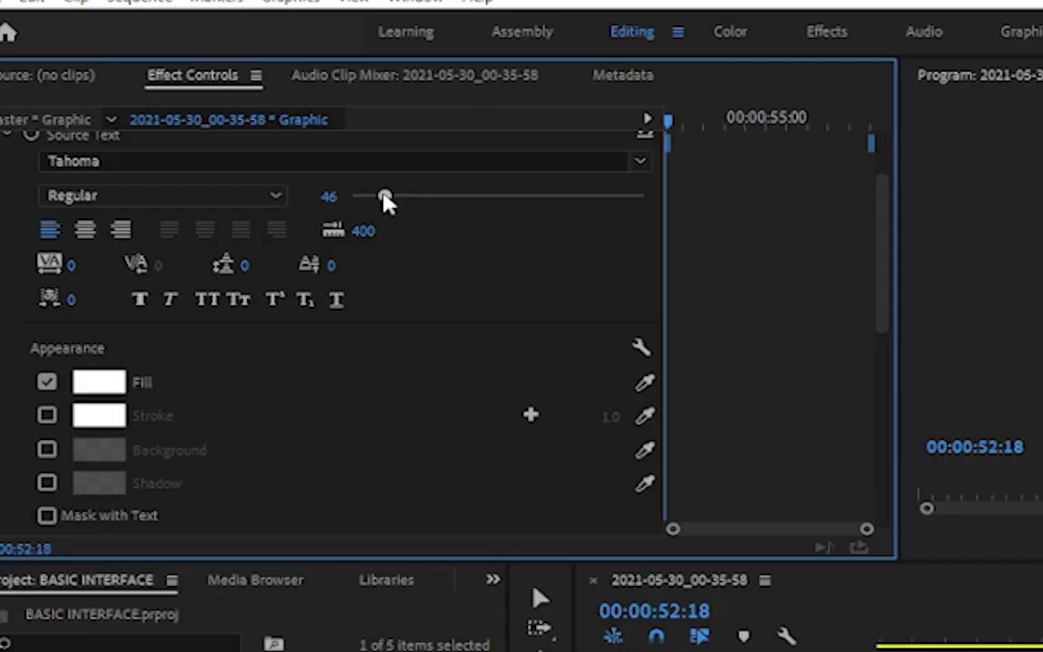
drag(385, 201, 383, 201)
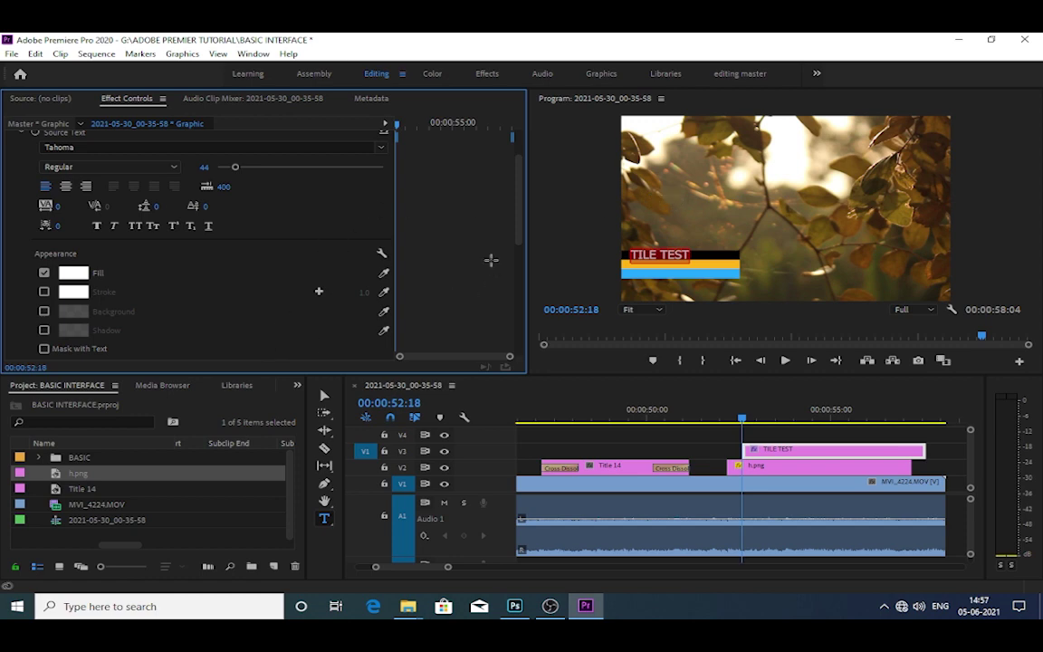
click(613, 450)
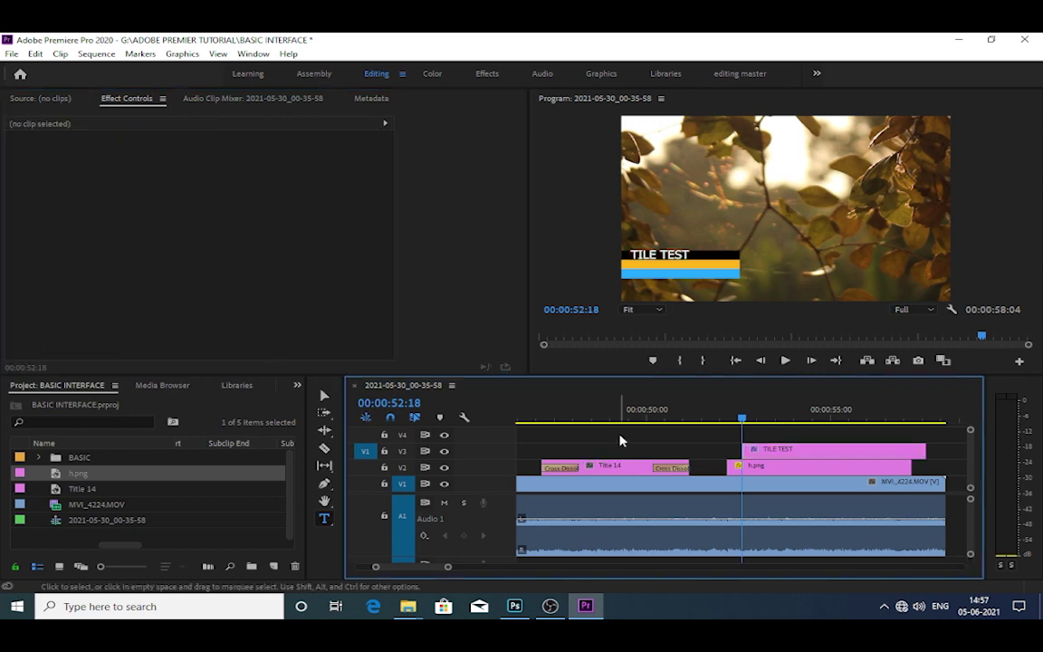
Switch to the Selection tool and inspect the finished title in an enlarged Program monitor, restoring the normal layout when done
click(324, 396)
click(813, 246)
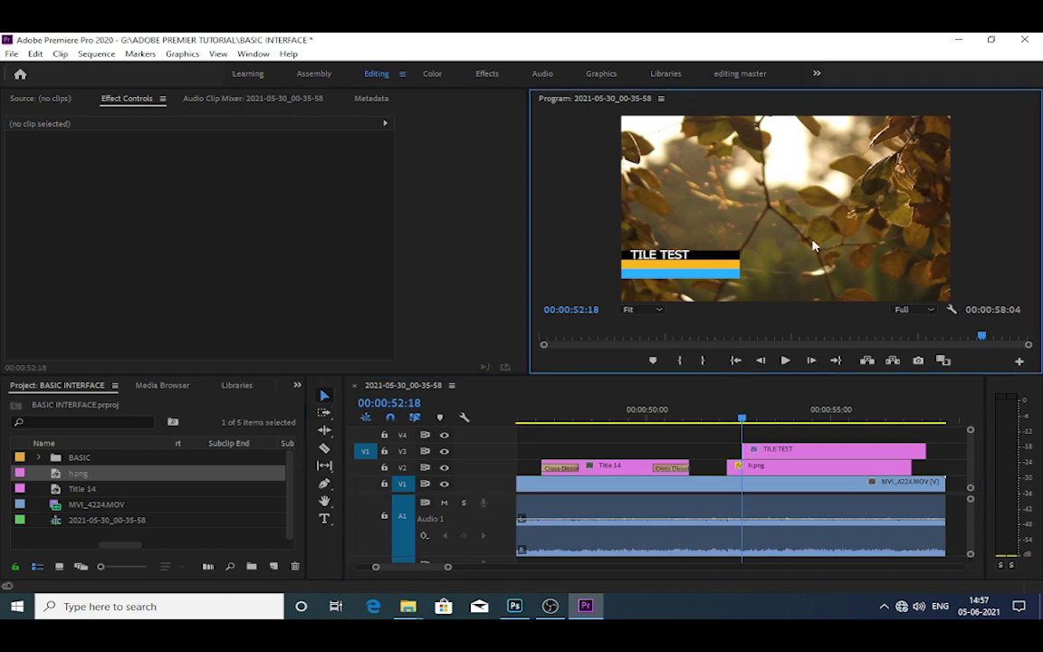
key(grave)
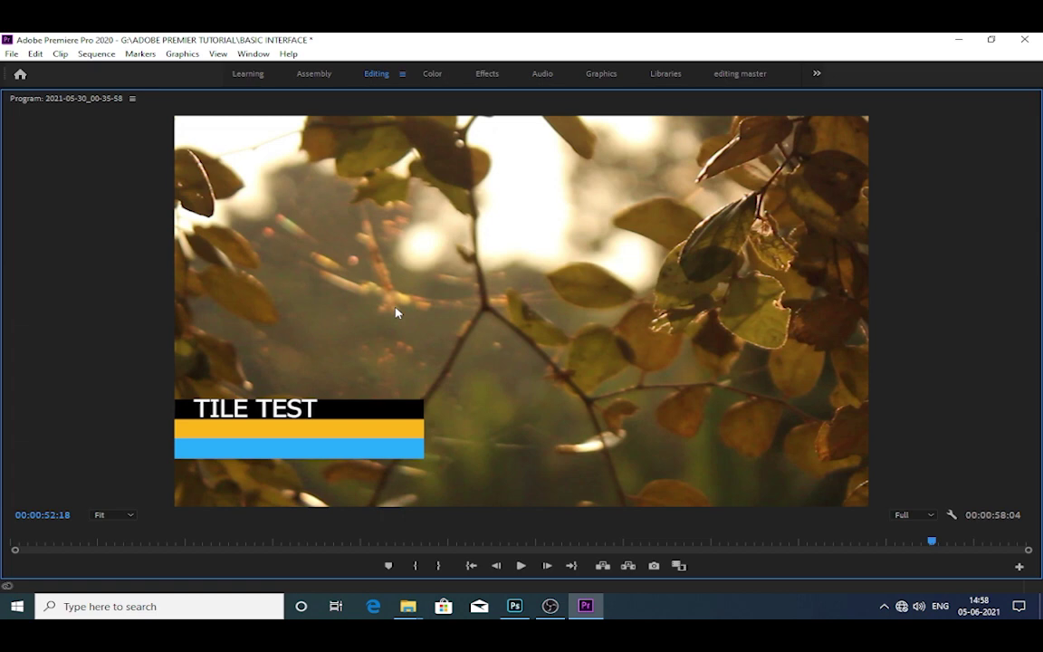
key(grave)
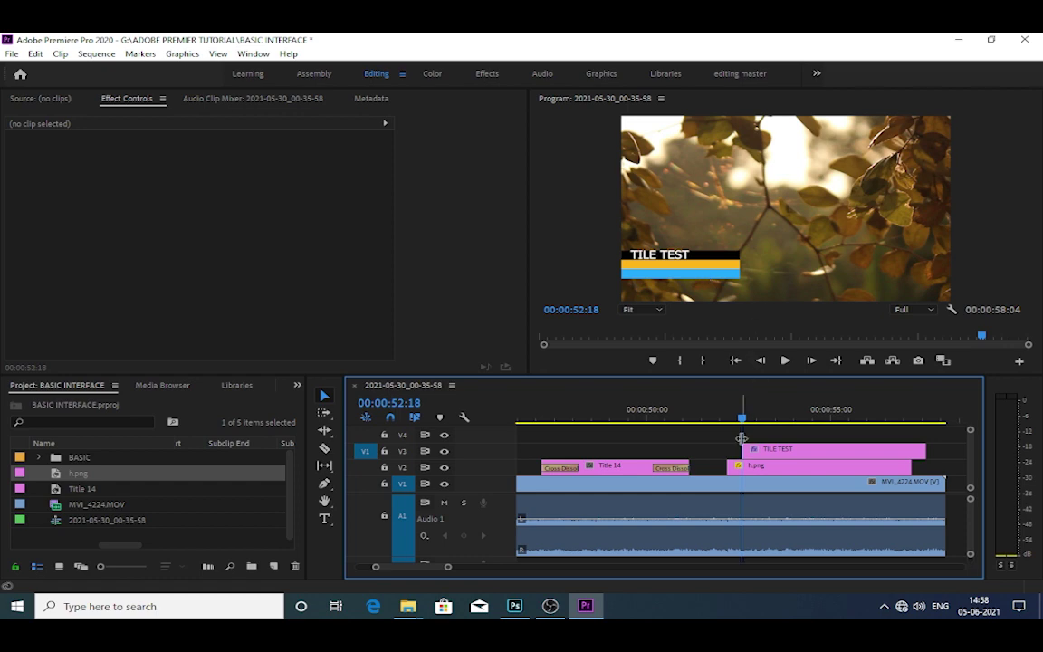
Trim the TILE TEST clip's end and extend its start to match the h.png clip, and place the playhead at 00:00:54:20
click(746, 418)
drag(747, 418, 923, 459)
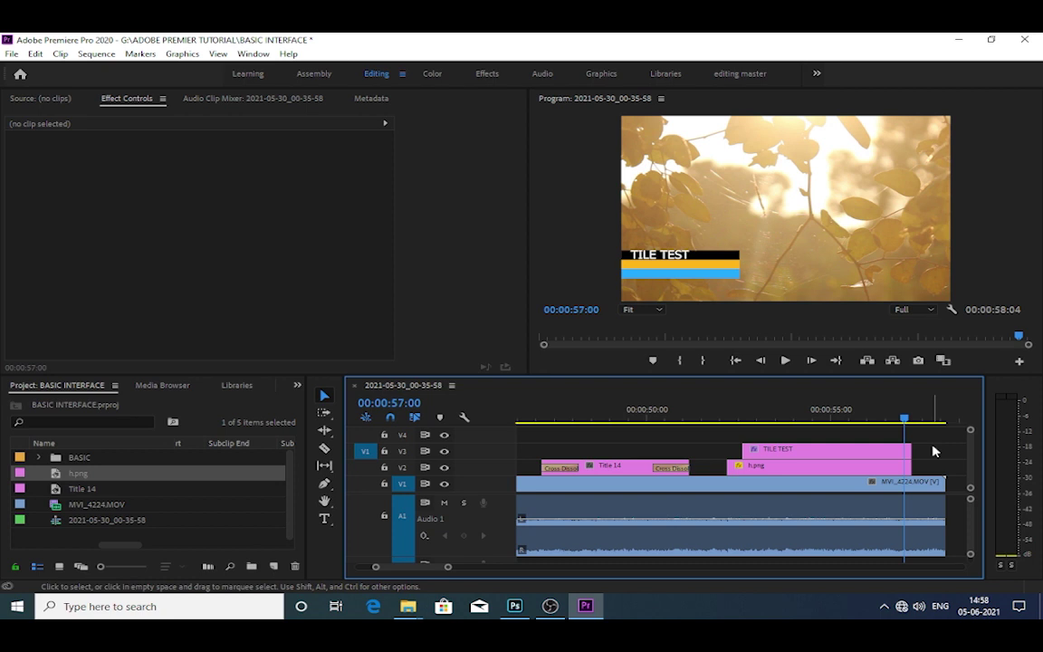
key(minus)
scroll(932, 450, left, 3)
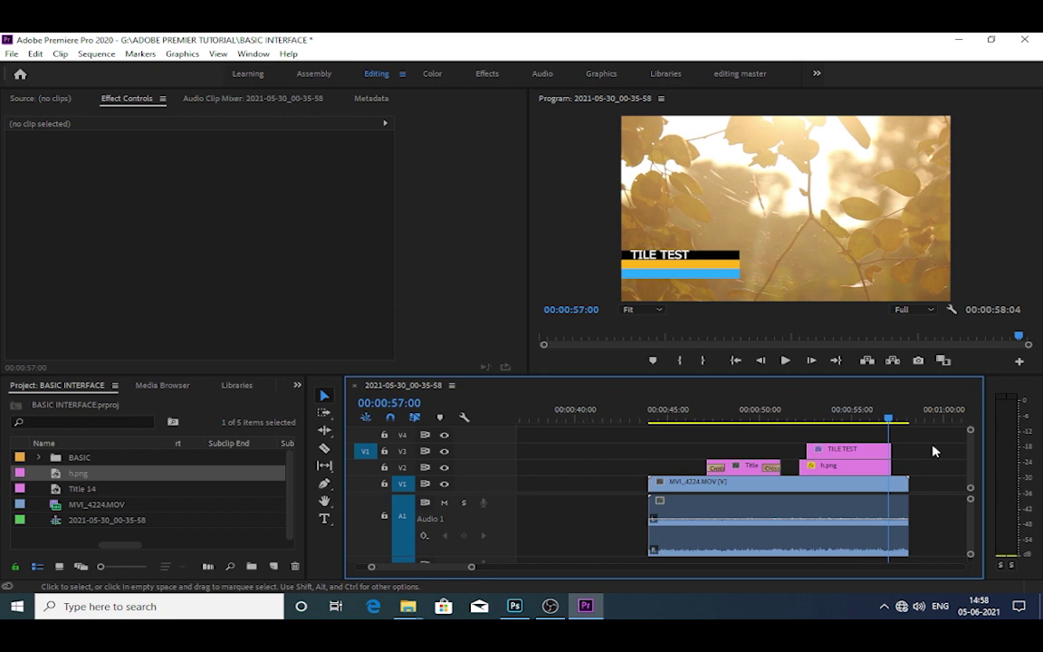
scroll(930, 449, right, 3)
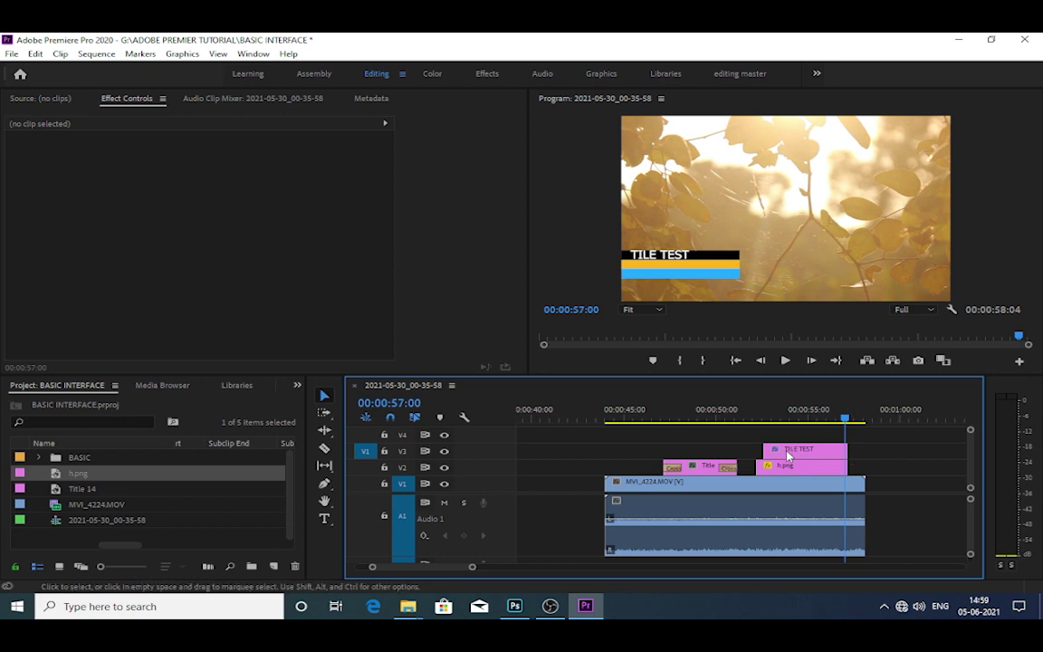
drag(768, 452, 756, 452)
click(792, 419)
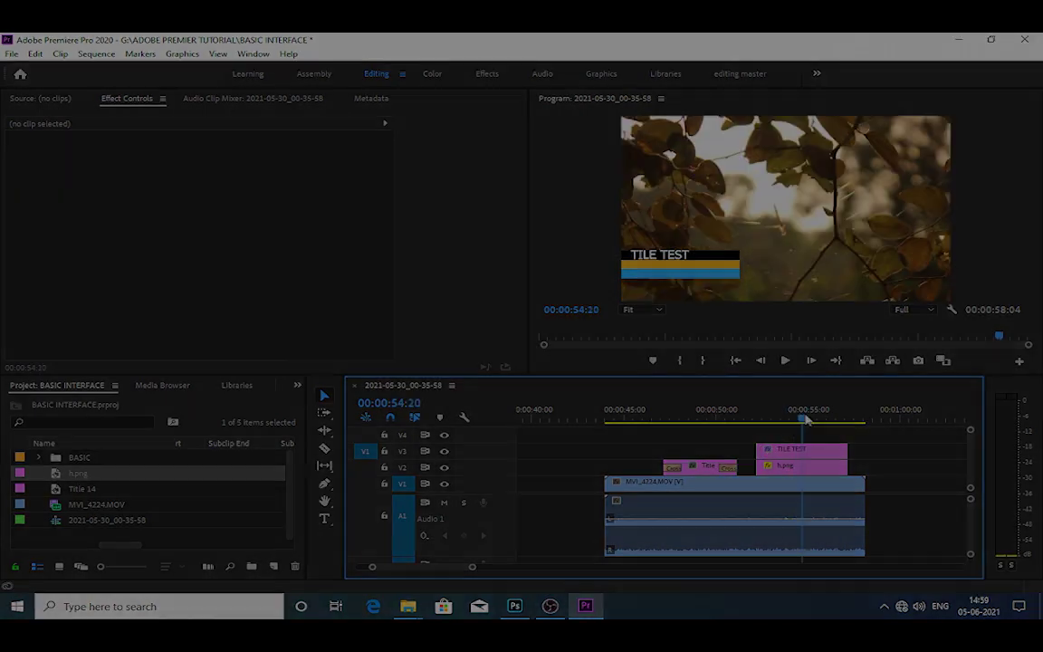